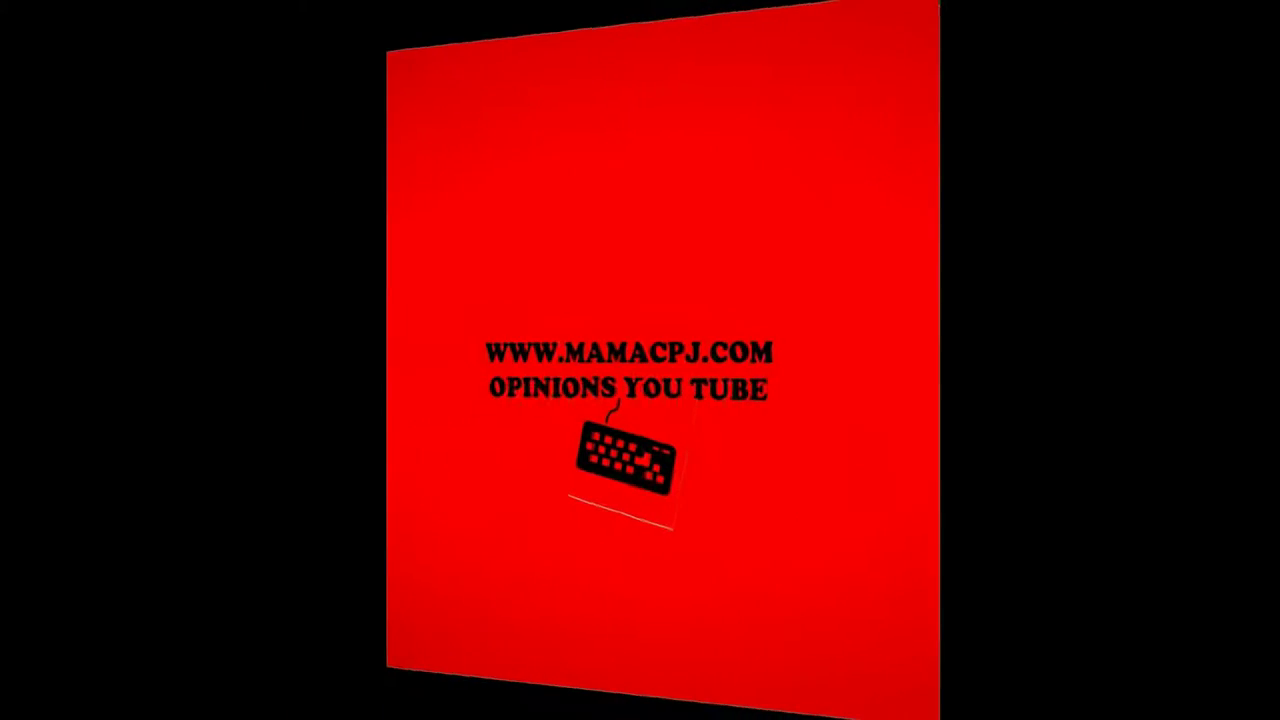
Type the note telling viewers to scroll down, click "Show More" and copy the recipe from the description
text(ow )
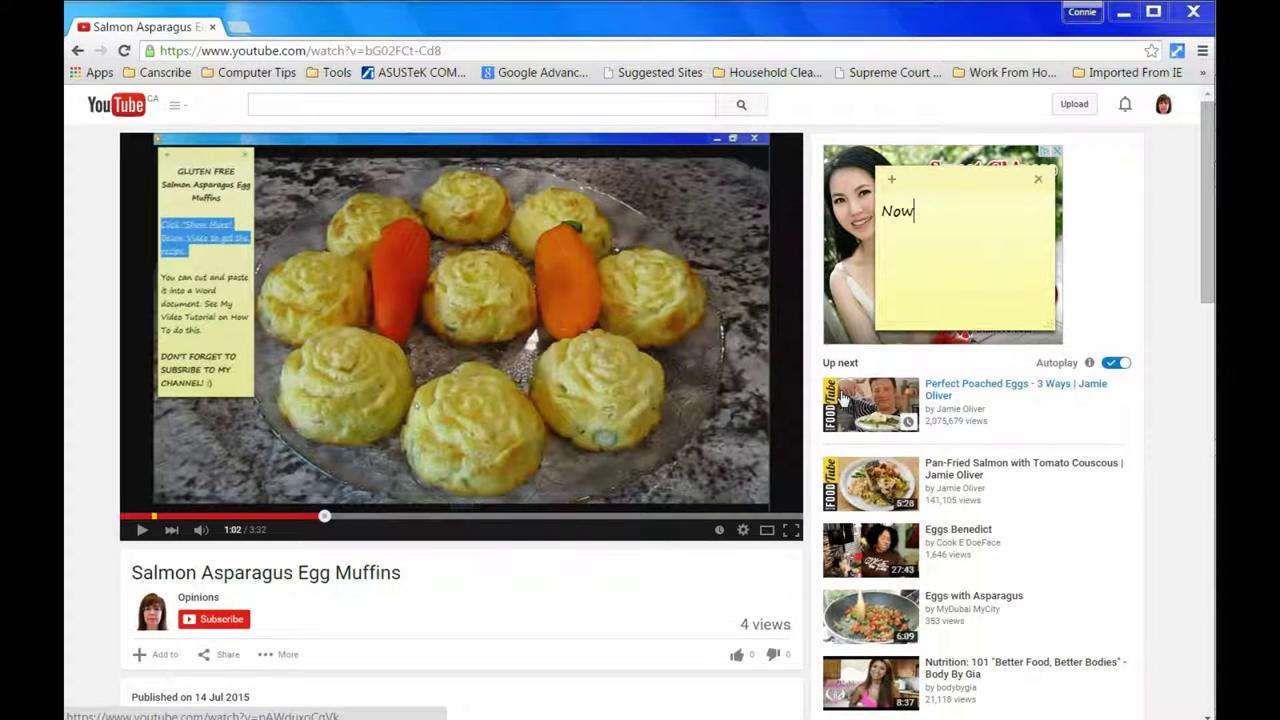
text(you will want to sc)
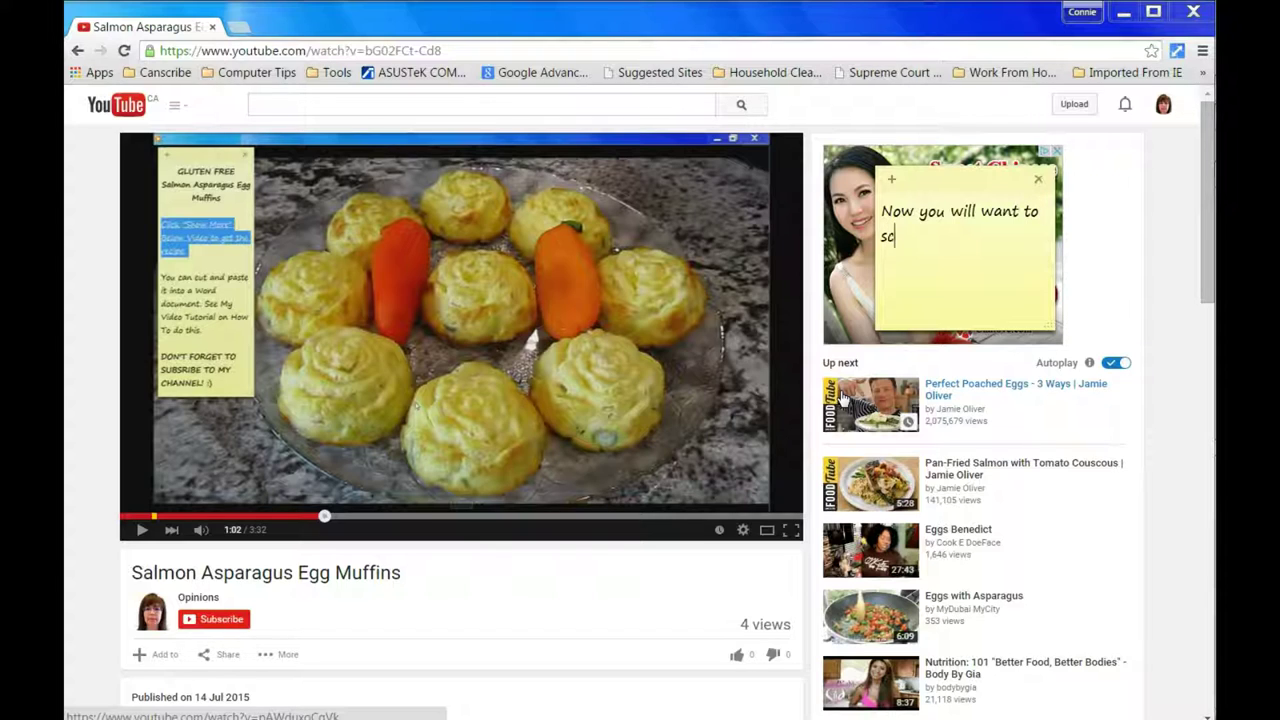
text(roll down)
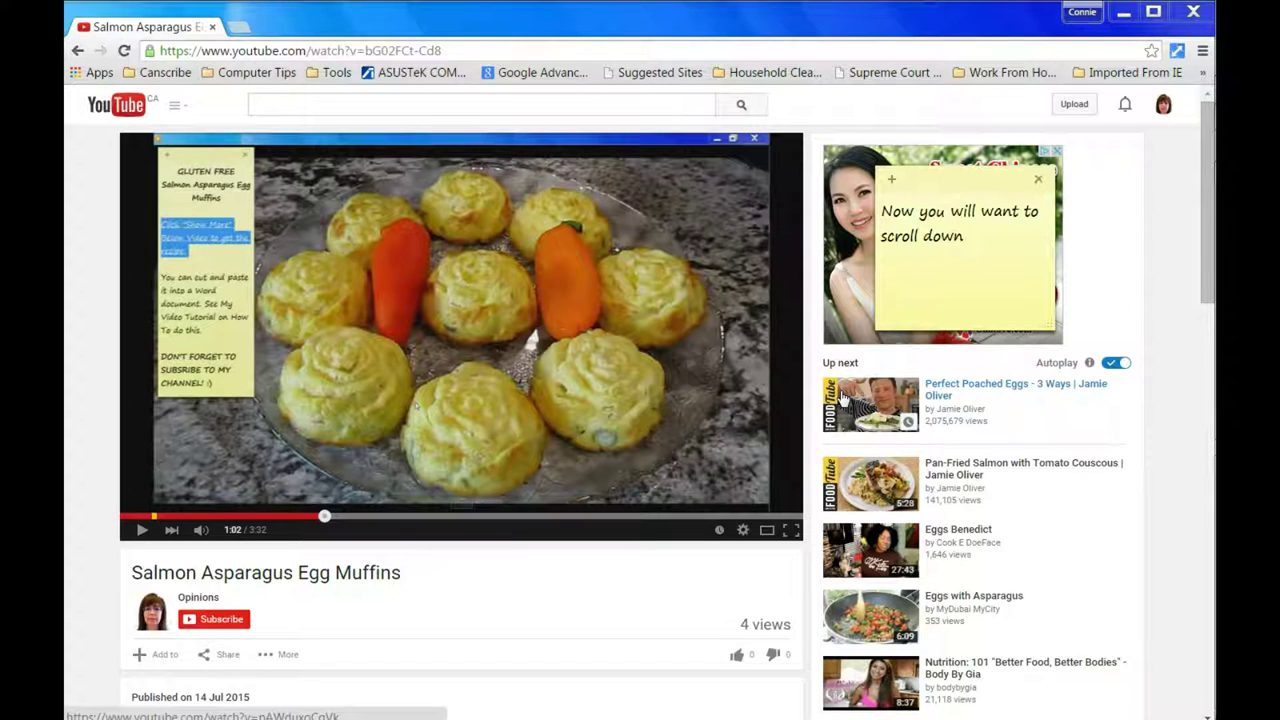
text( on the left side until you see "Show More" )
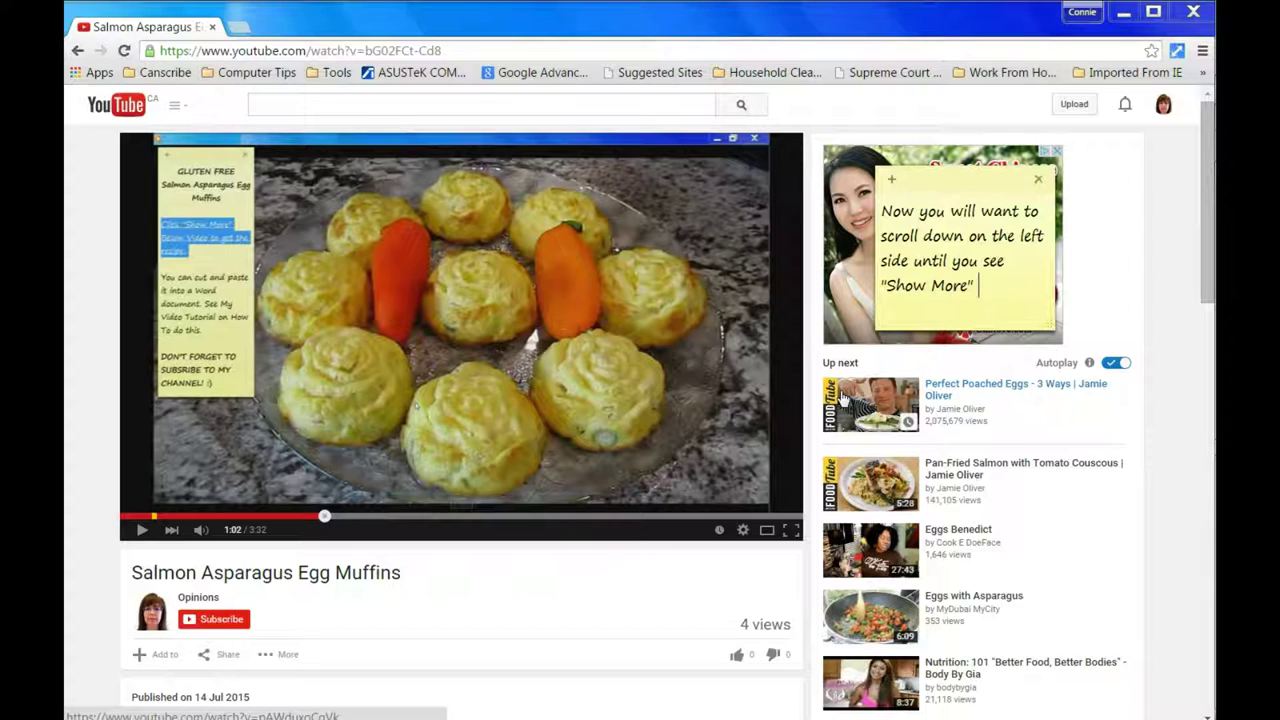
text(and then )
text(click on)
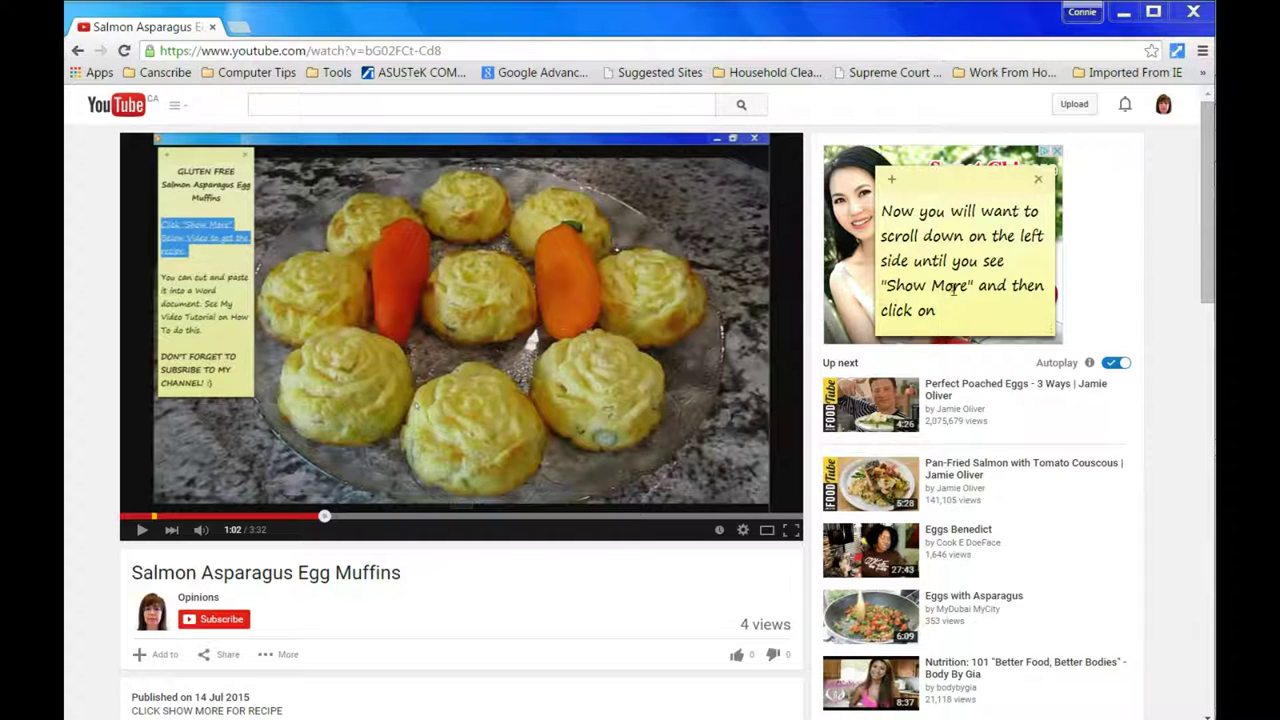
text(and it will open upthe )
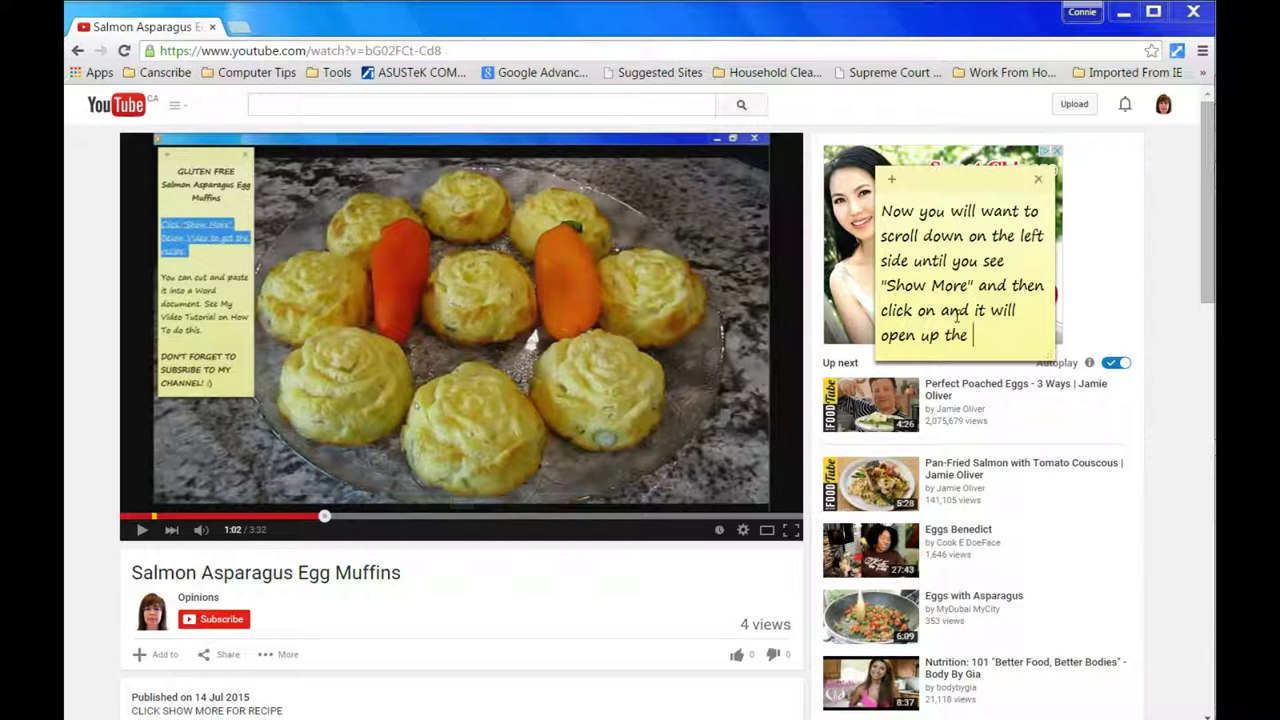
text(description for the video and)
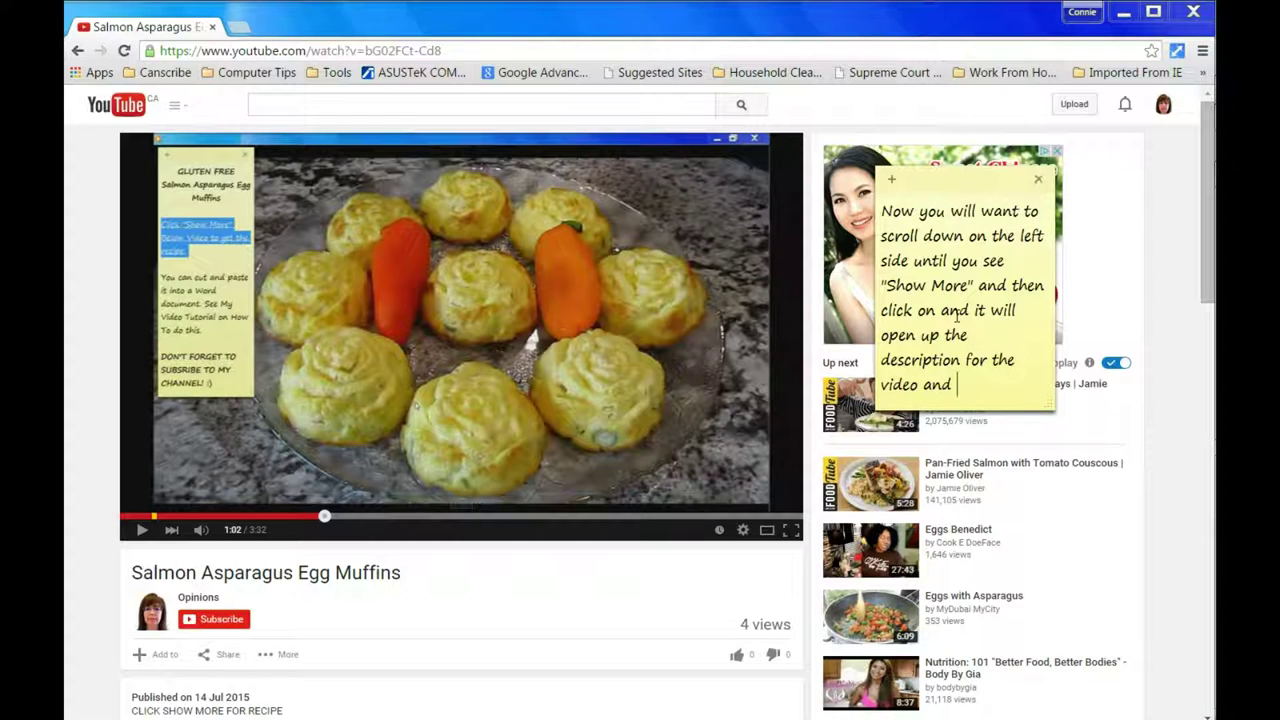
text(thi)
text(s is where you wi)
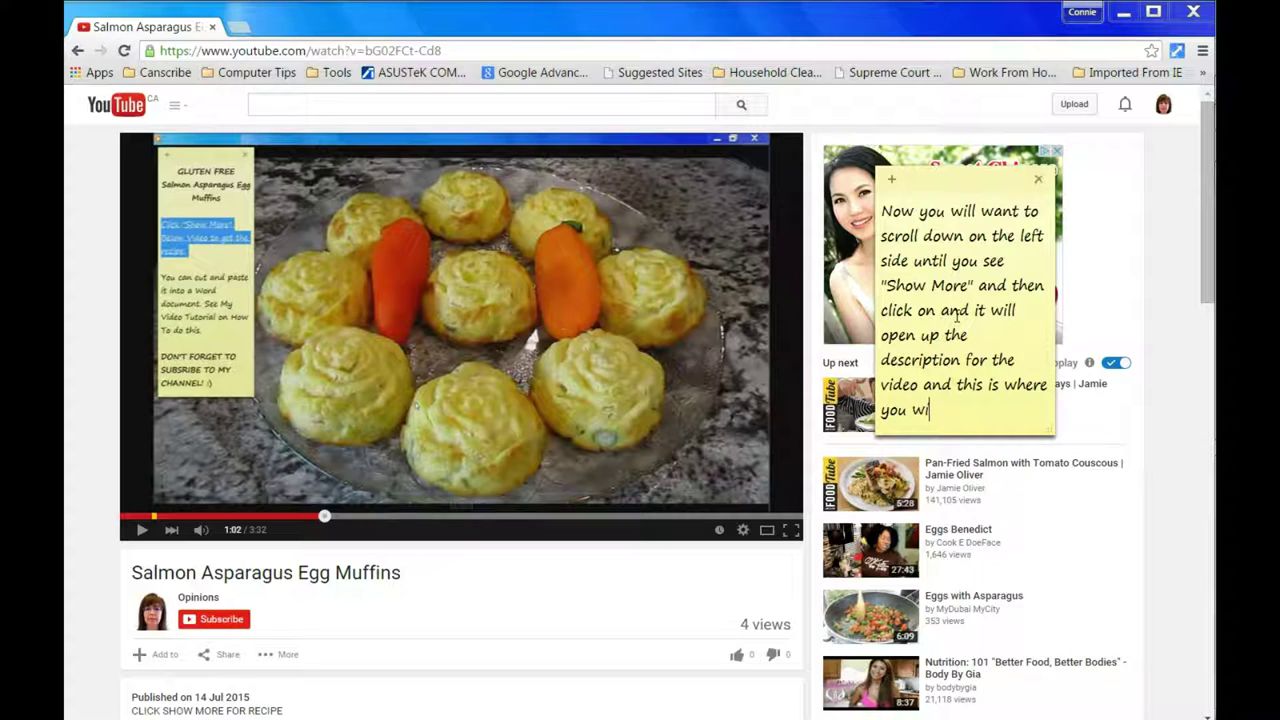
text(ll copy the)
text( recipe )
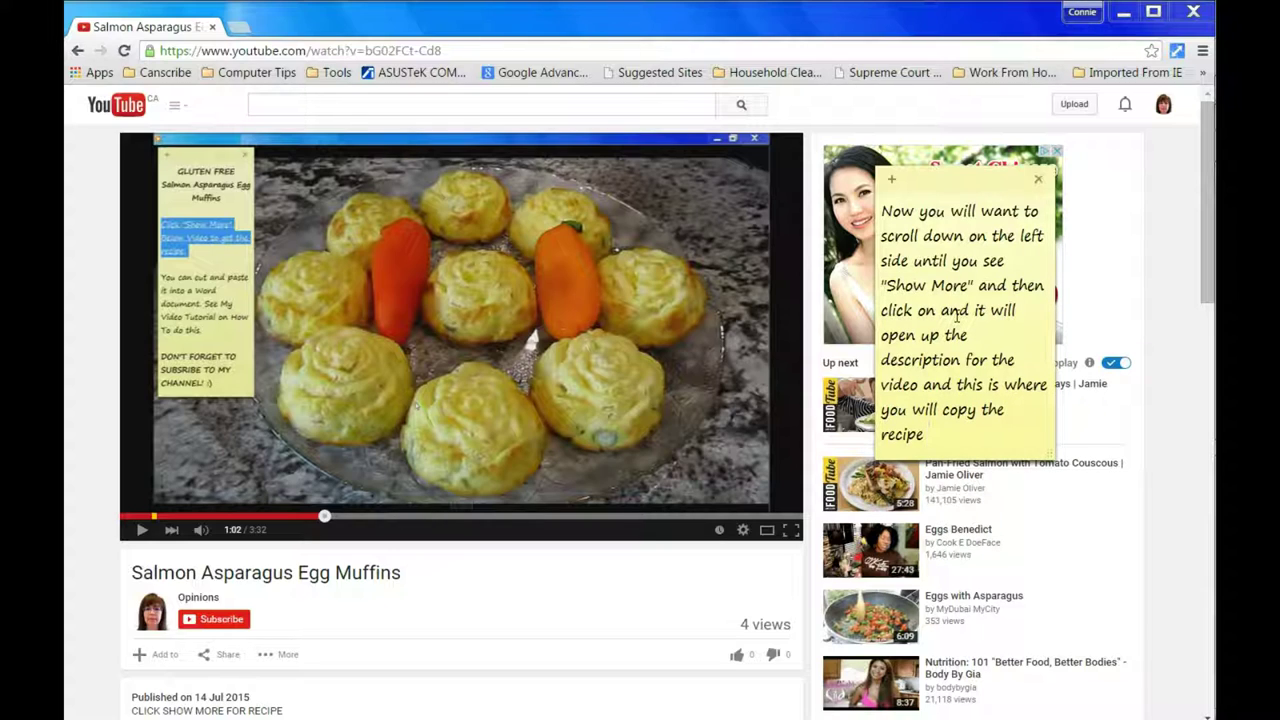
text(by )
text(click)
text(ing )
text(with )
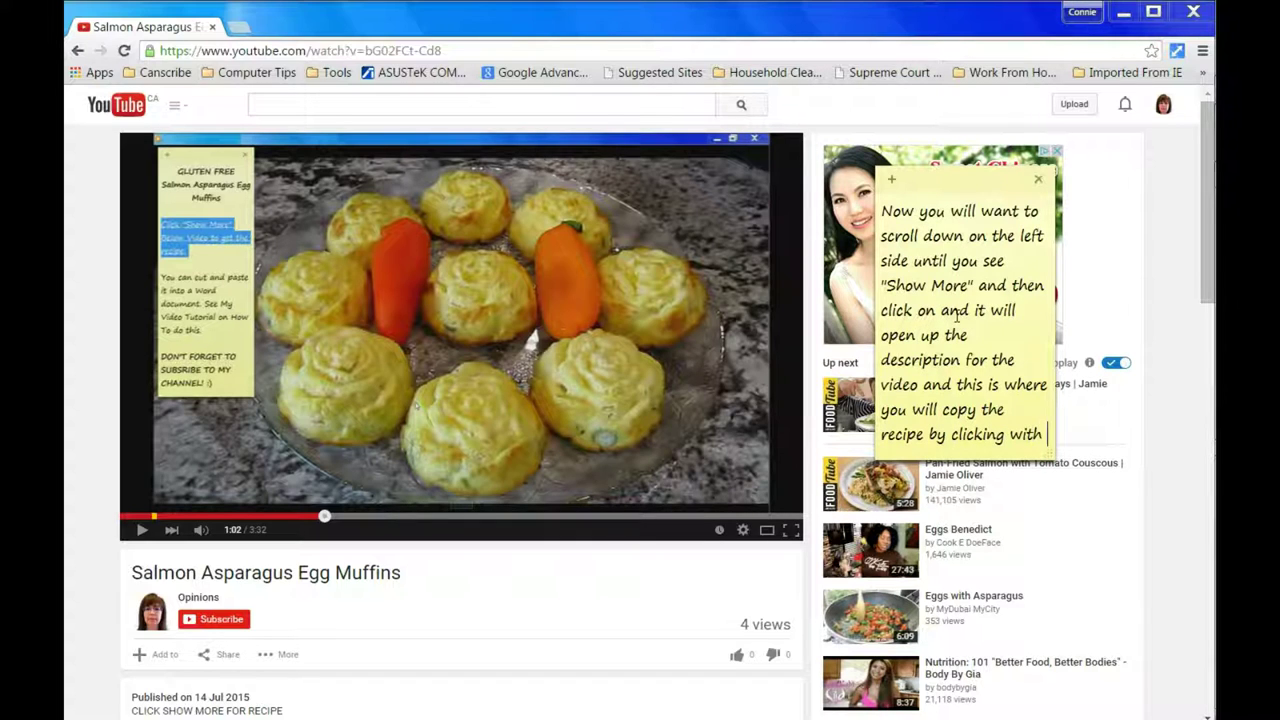
text(th)
text(e left side of your)
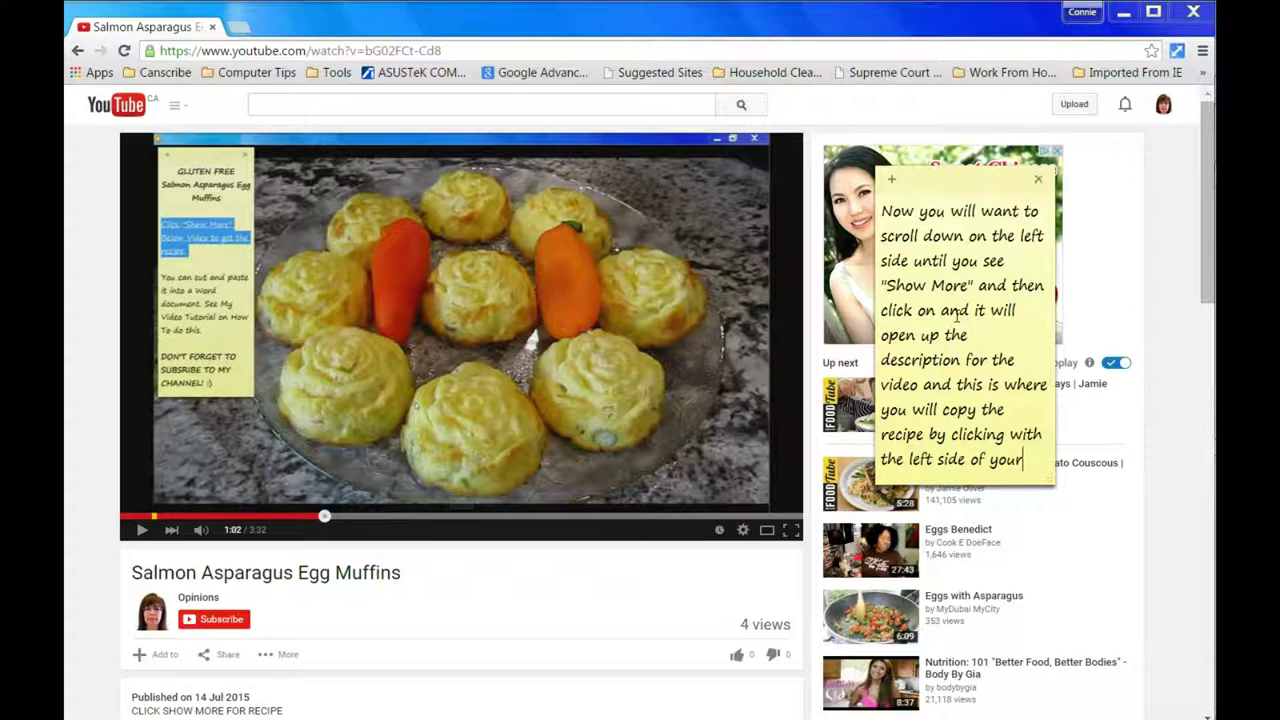
text(mouse. )
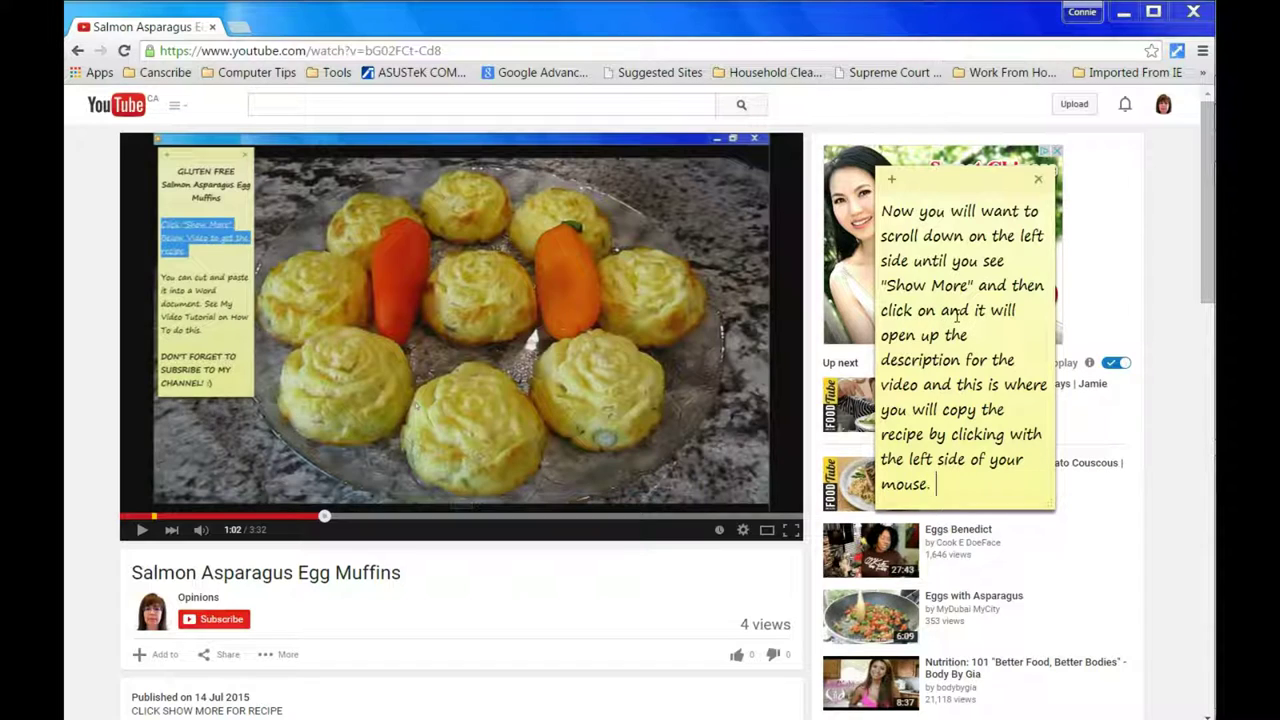
text(I like to)
text(ke to )
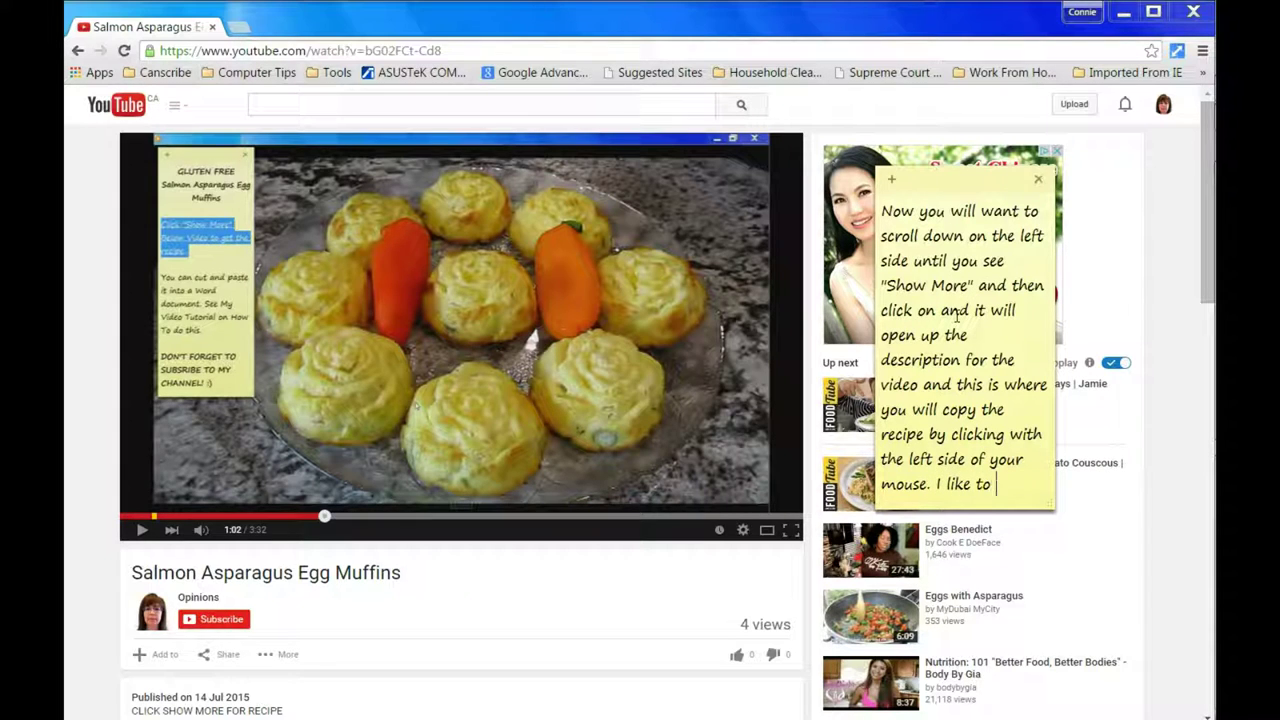
text(click from the bottom to the top)
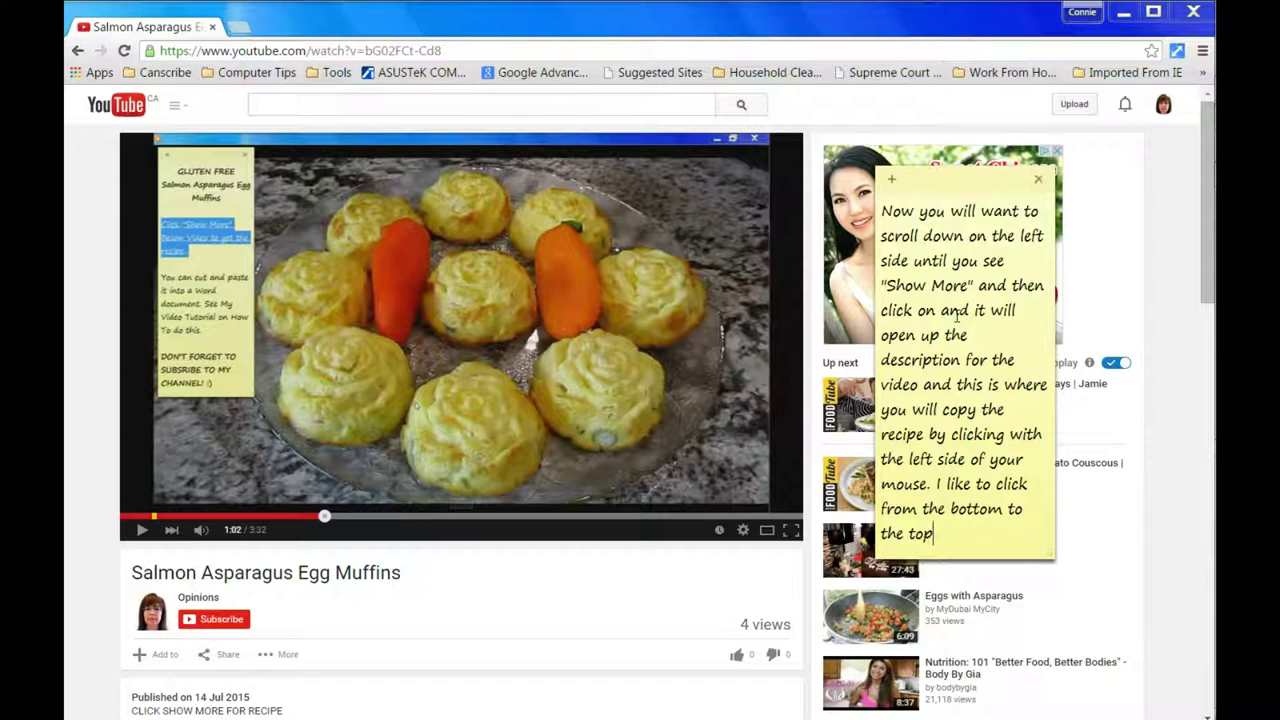
text( of what I am copying)
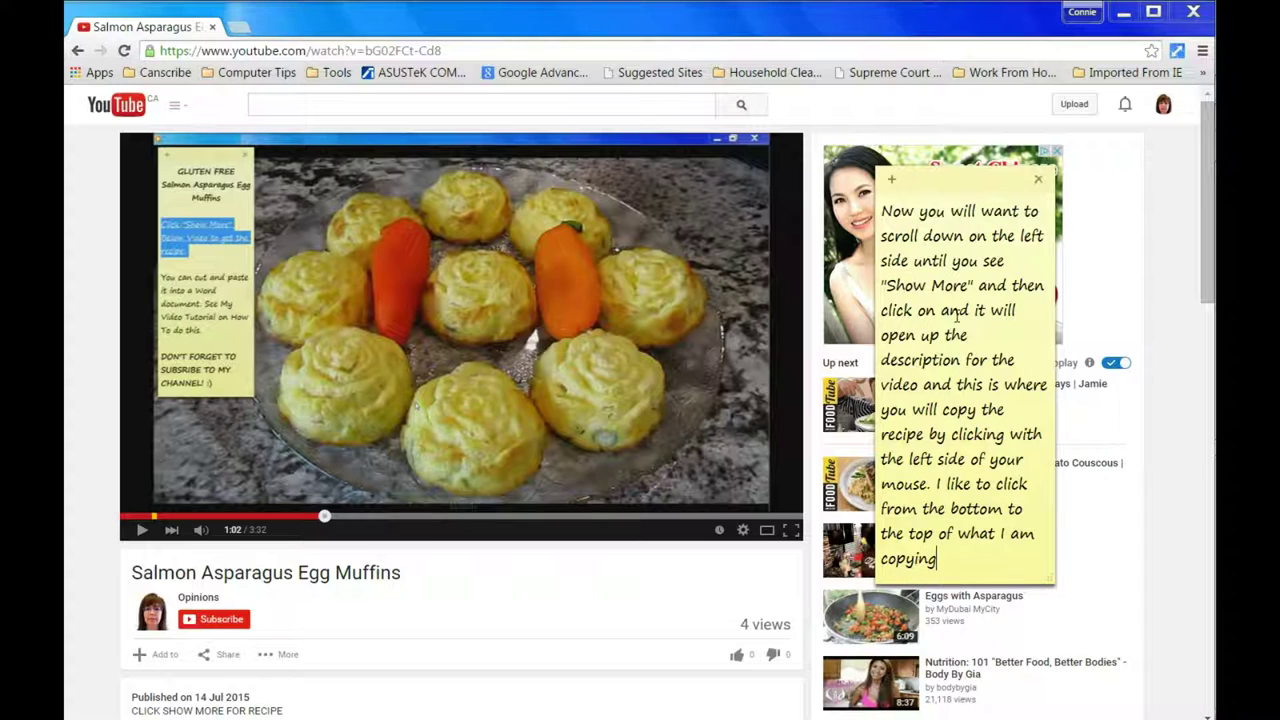
text( as I find that works best. Then)
text(ou a)
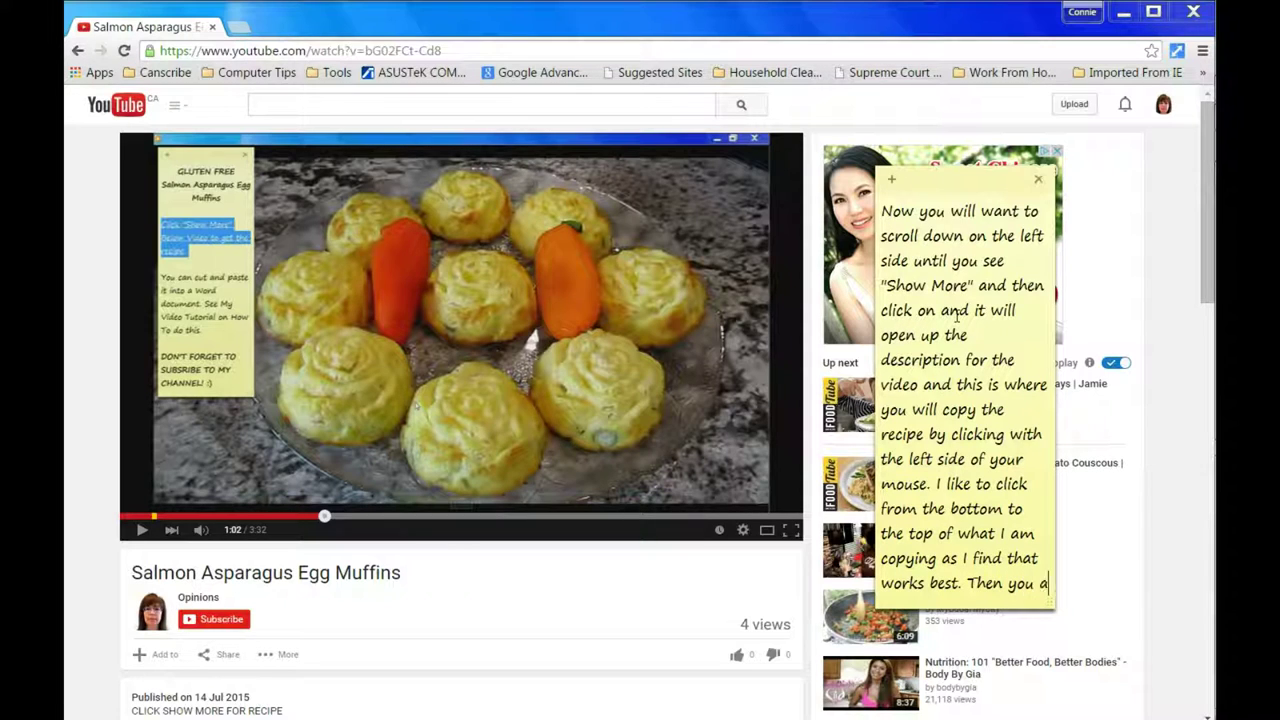
text(re going to use the Control and C)
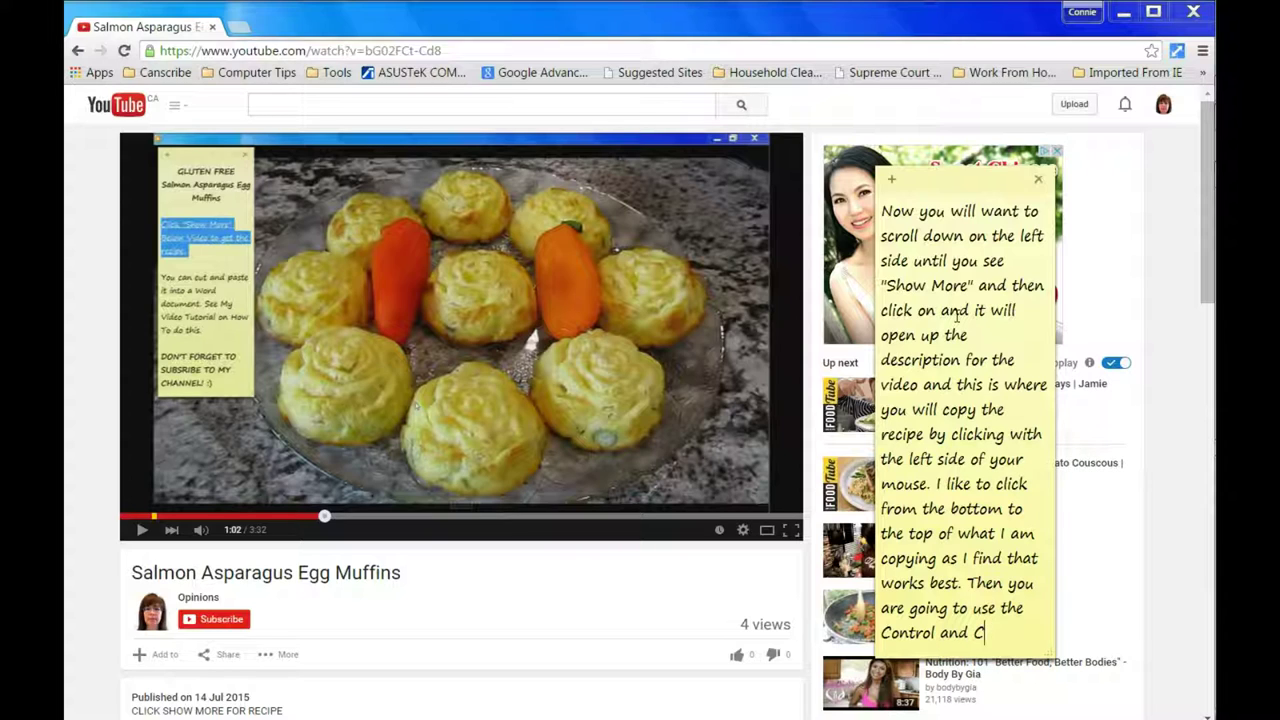
Reword the note's ending to cover Ctrl+C, Alt+Tab back to Word, and "I'll show you now"
key(BackSpace)
key(BackSpace)
key(BackSpace)
key(BackSpace)
key(BackSpace)
key(BackSpace)
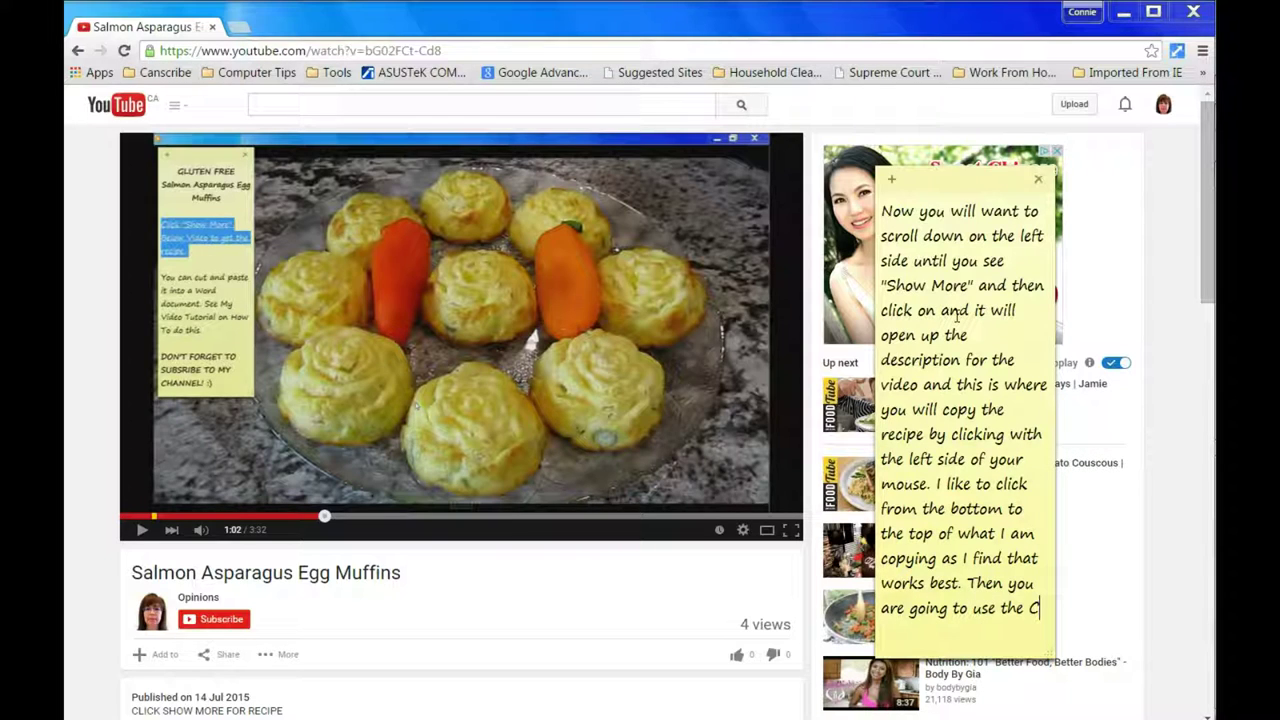
text(trl and C keys to copy and then Alt Tab)
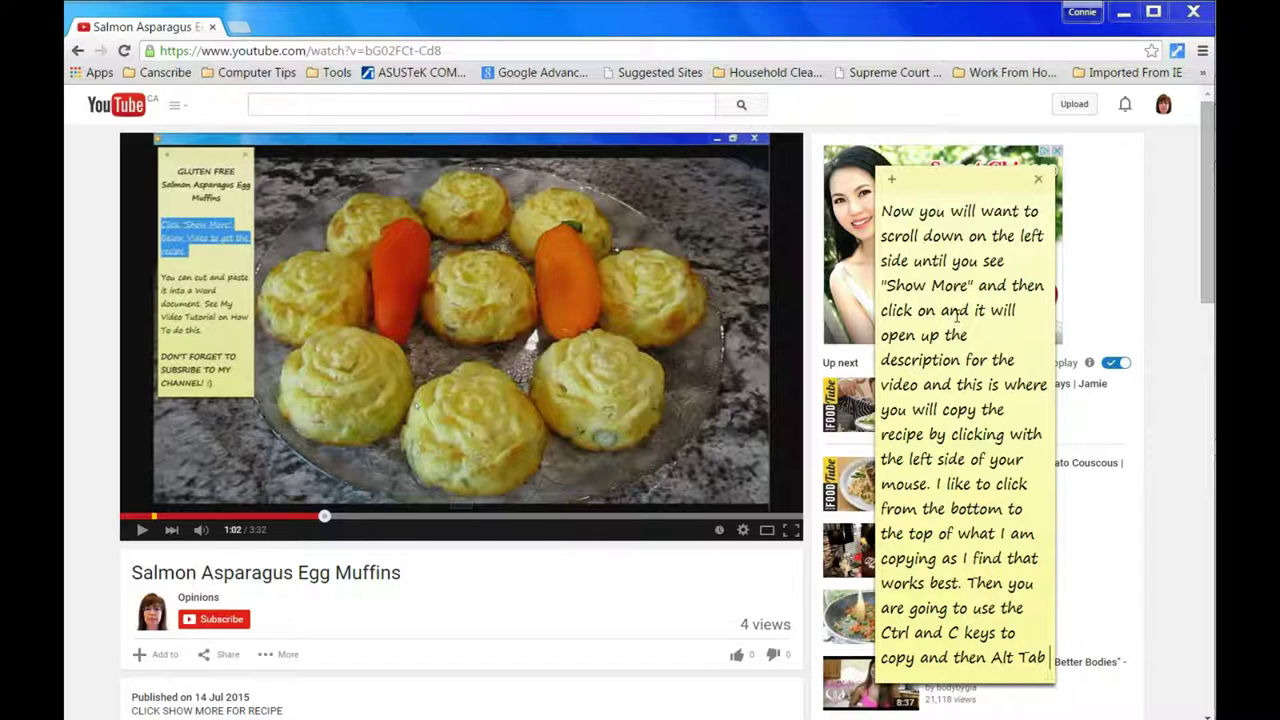
text( back to Word.  I)
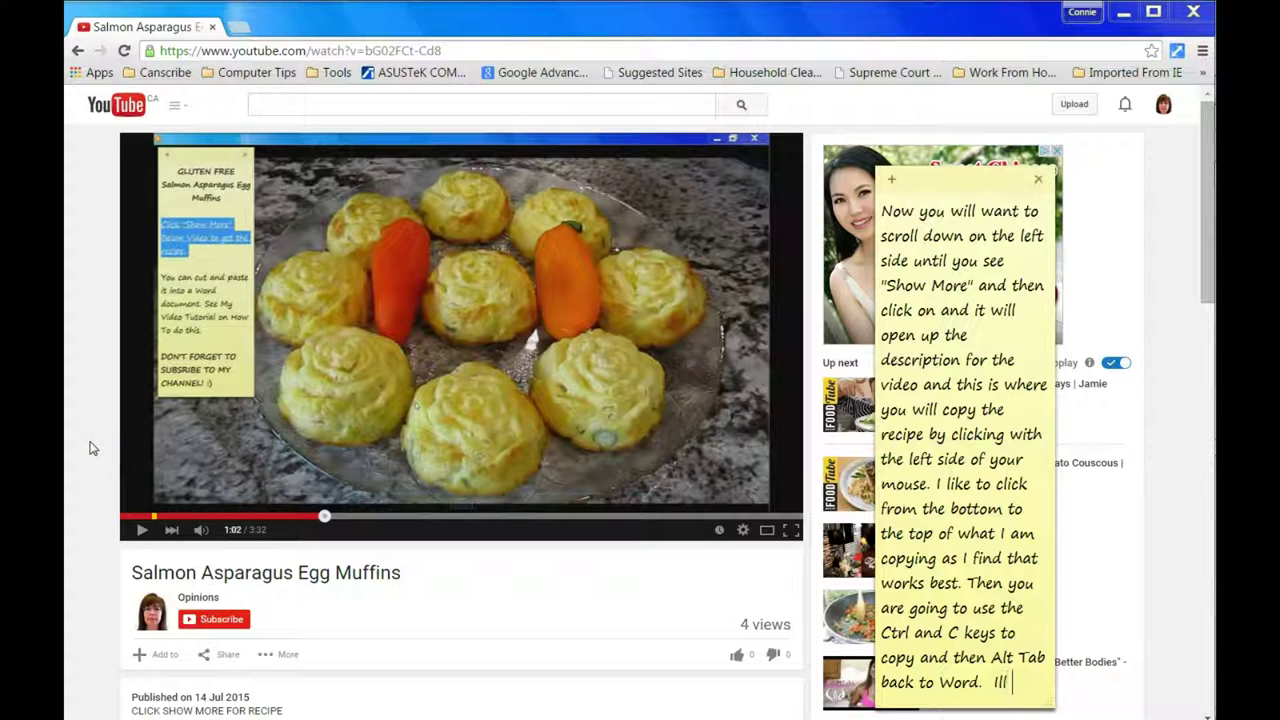
text(l)
text(l show you now)
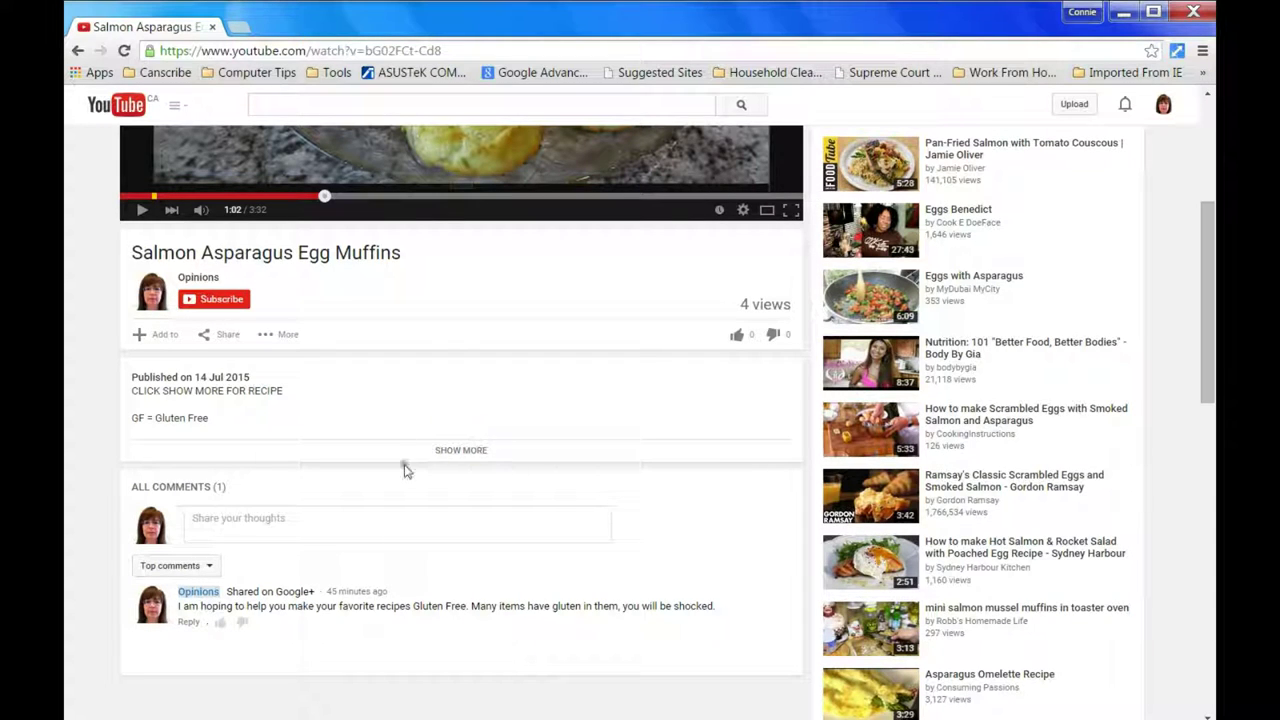
Expand the description and select the full Salmon Asparagus Egg Muffins recipe text, then return to Word
click(475, 460)
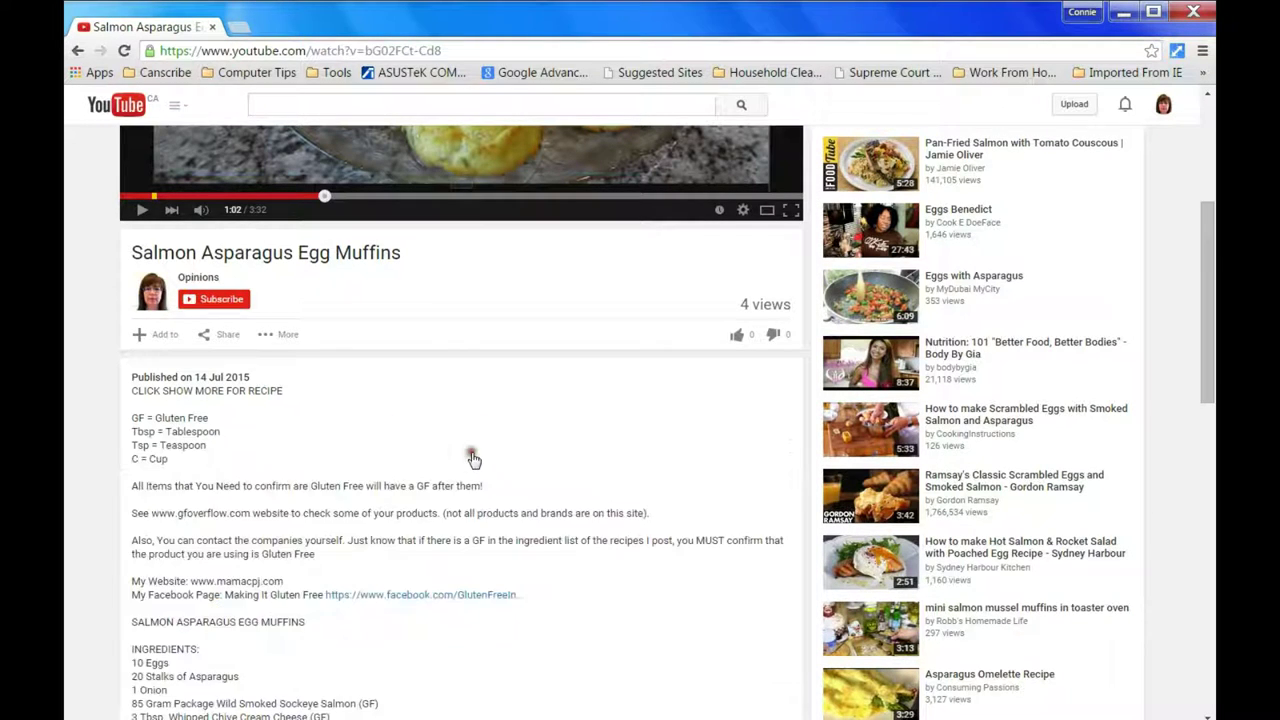
scroll(475, 460, down, 2)
scroll(475, 460, down, 2)
scroll(475, 460, down, 1)
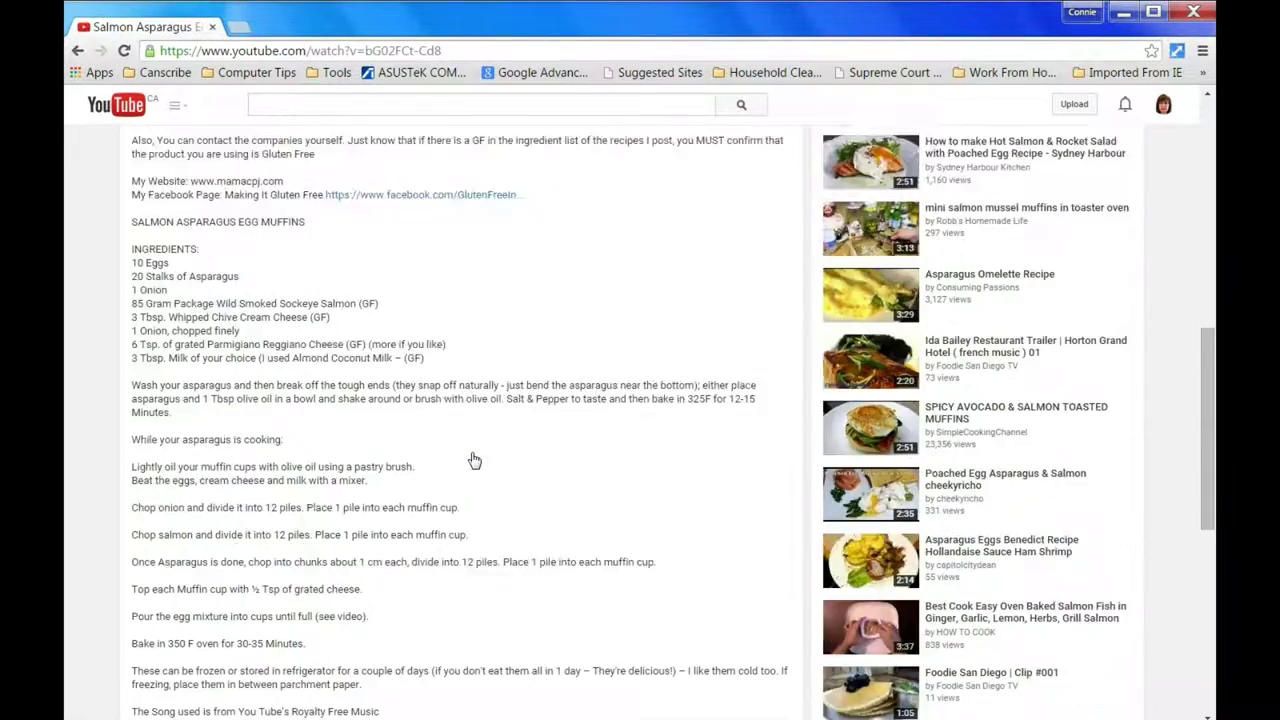
scroll(475, 460, down, 1)
scroll(475, 460, up, 1)
mouse_move(364, 685)
mouse_down()
mouse_move(315, 302)
mouse_move(130, 220)
mouse_up()
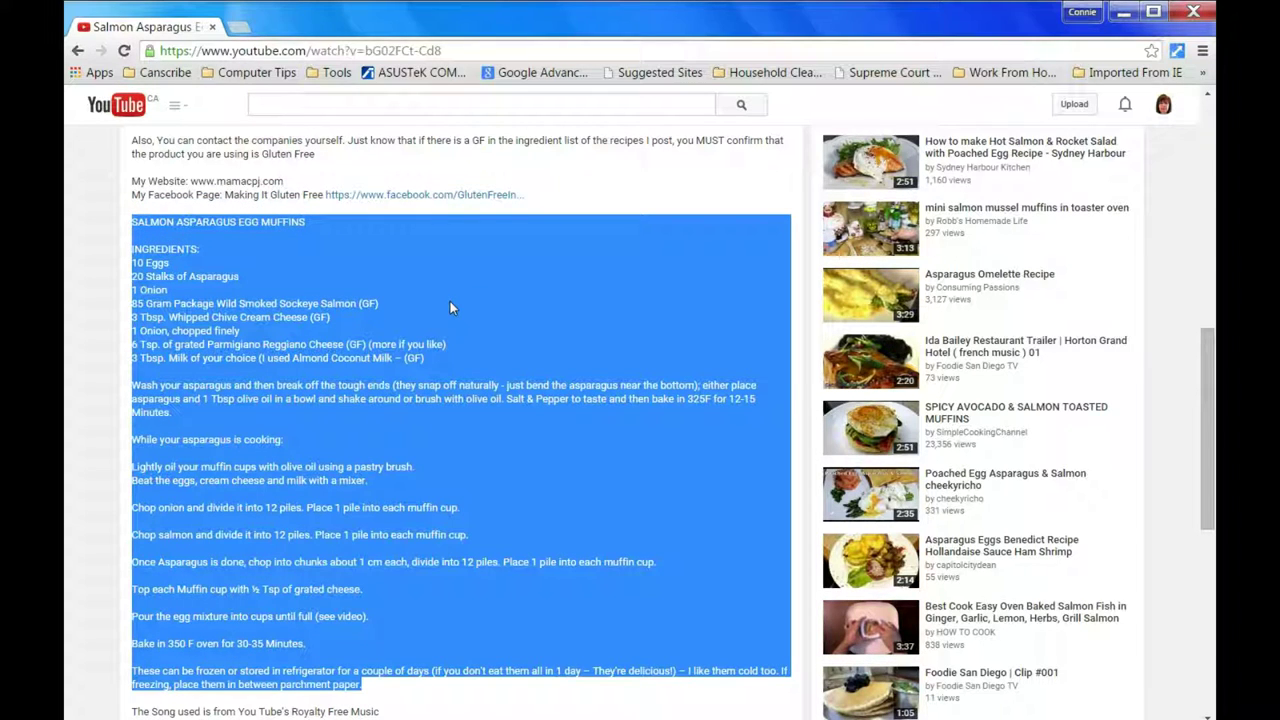
key(alt+Tab)
Type a temporary line saying to use the Ctrl and V keys to paste the recipe here
text(that you're back here you can ty)
key(BackSpace)
key(BackSpace)
text(use the )
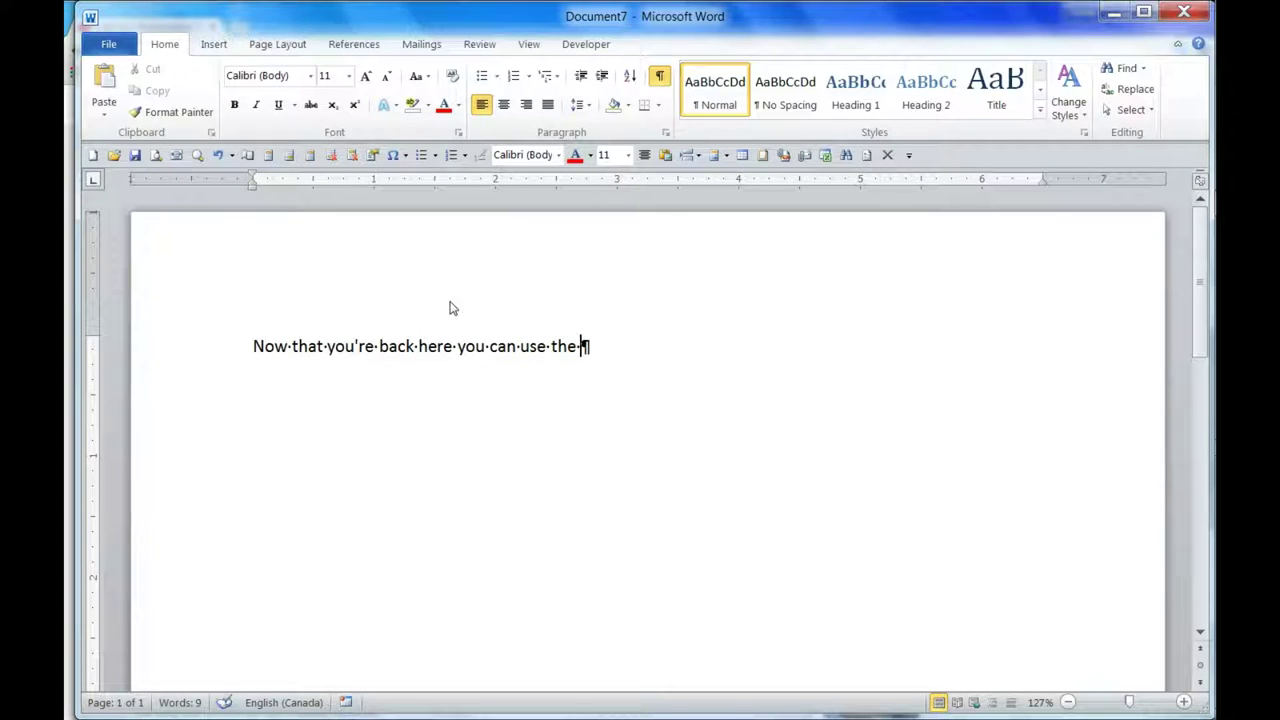
text(Ctrl )
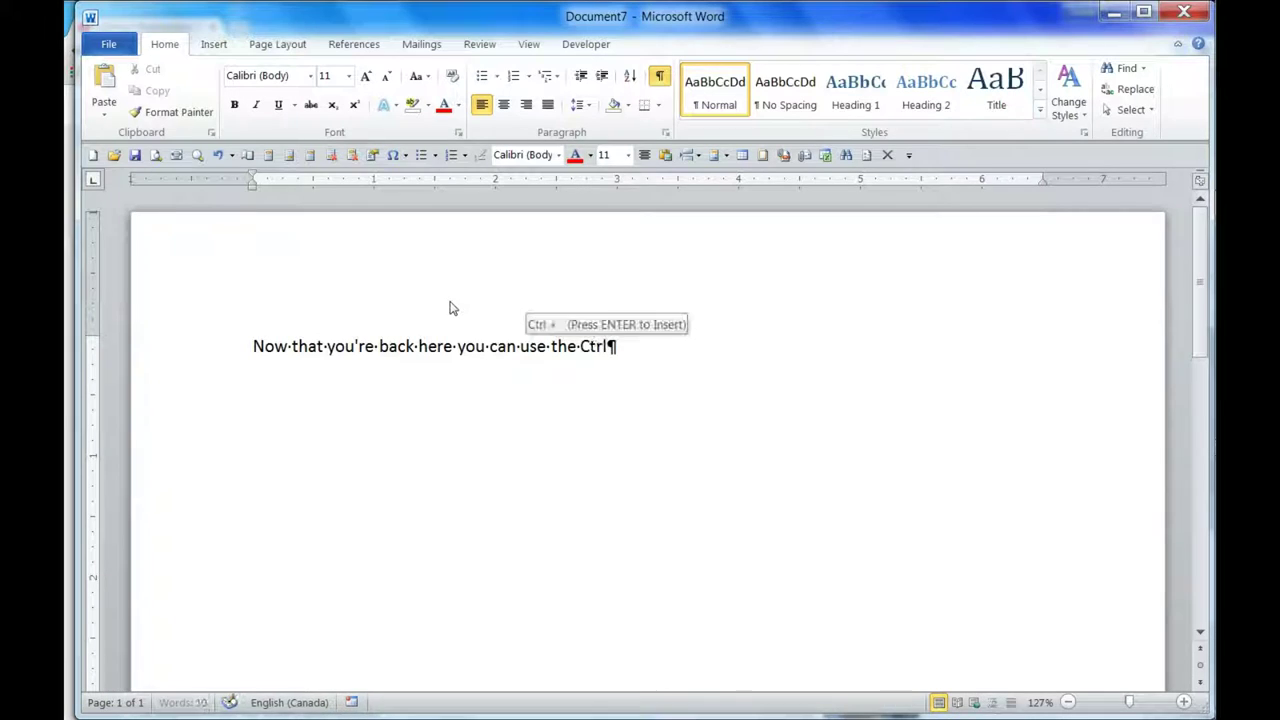
text(Keys and the)
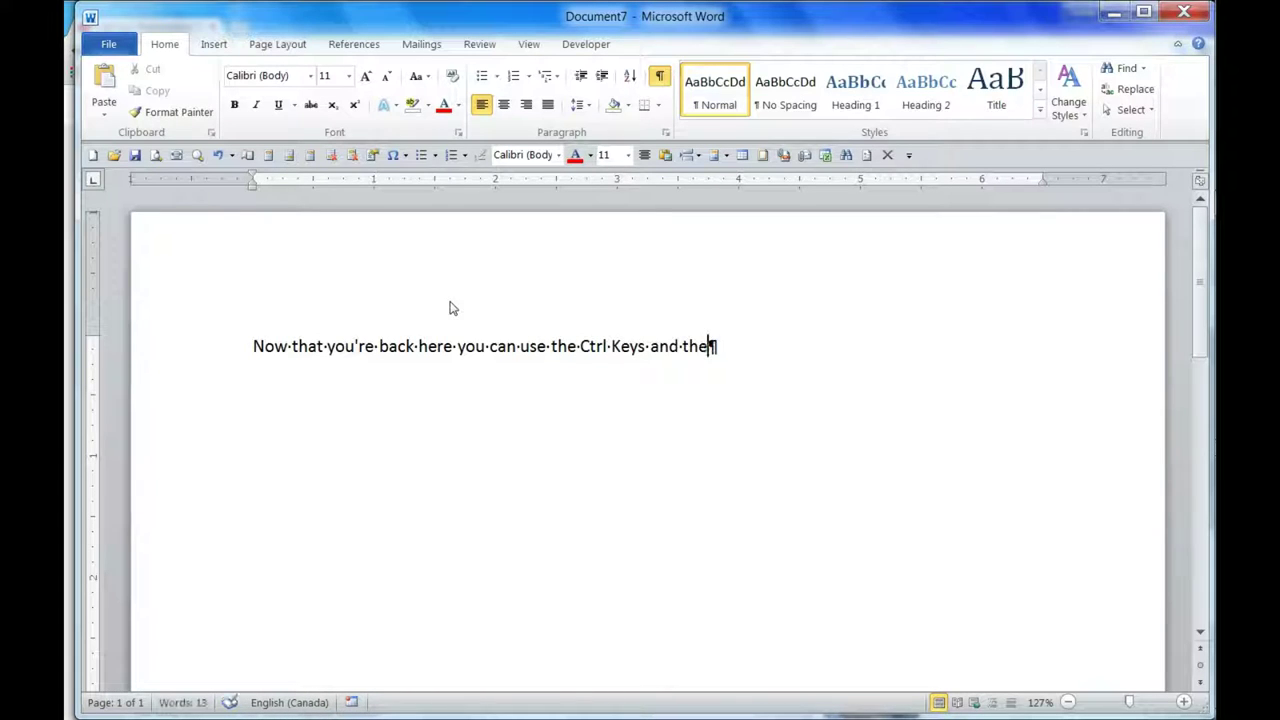
text( V Key to paste the recipe here)
Paste the recipe below and delete the temporary line so the recipe title comes first
key(Return)
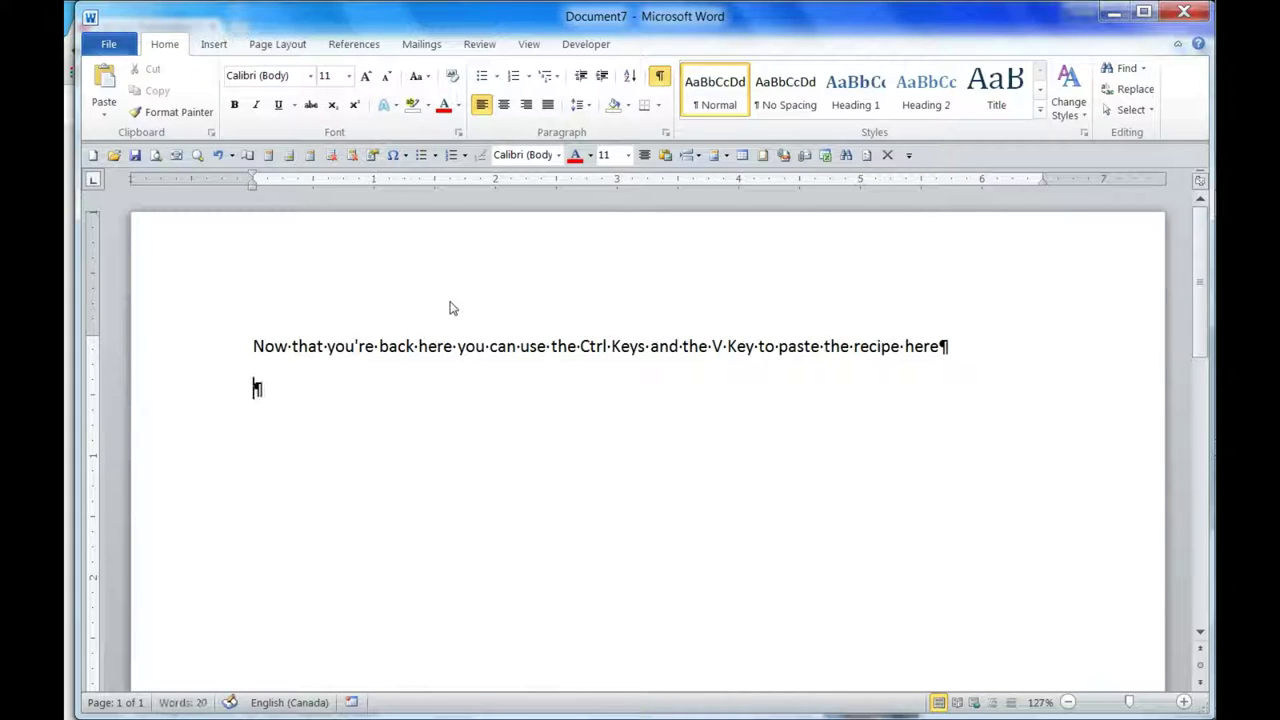
key(ctrl+v)
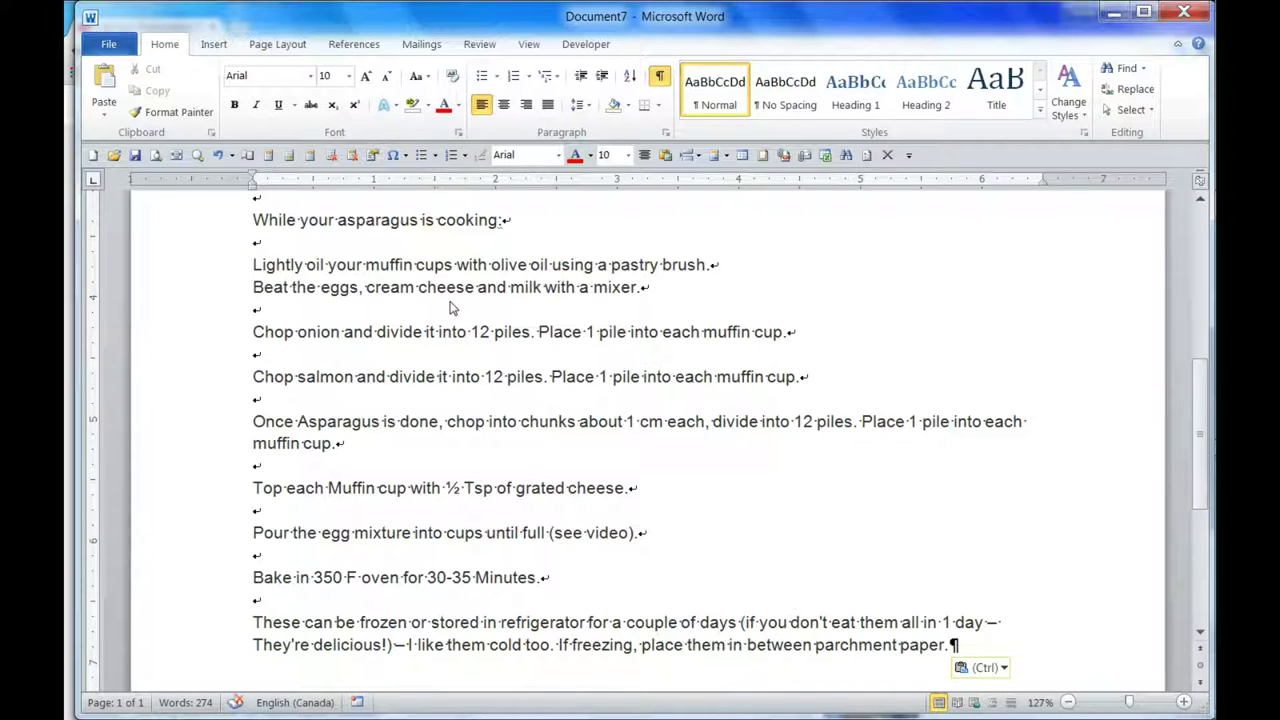
key(ctrl+Home)
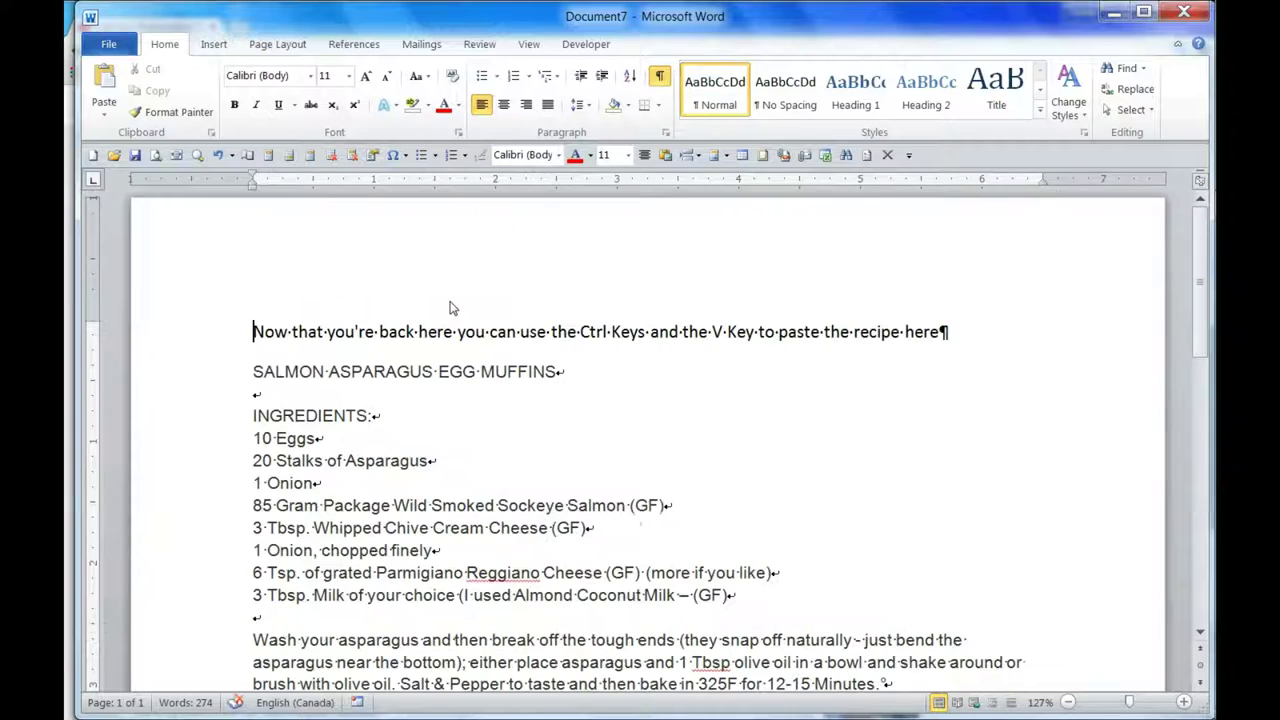
key(shift+Down)
key(Delete)
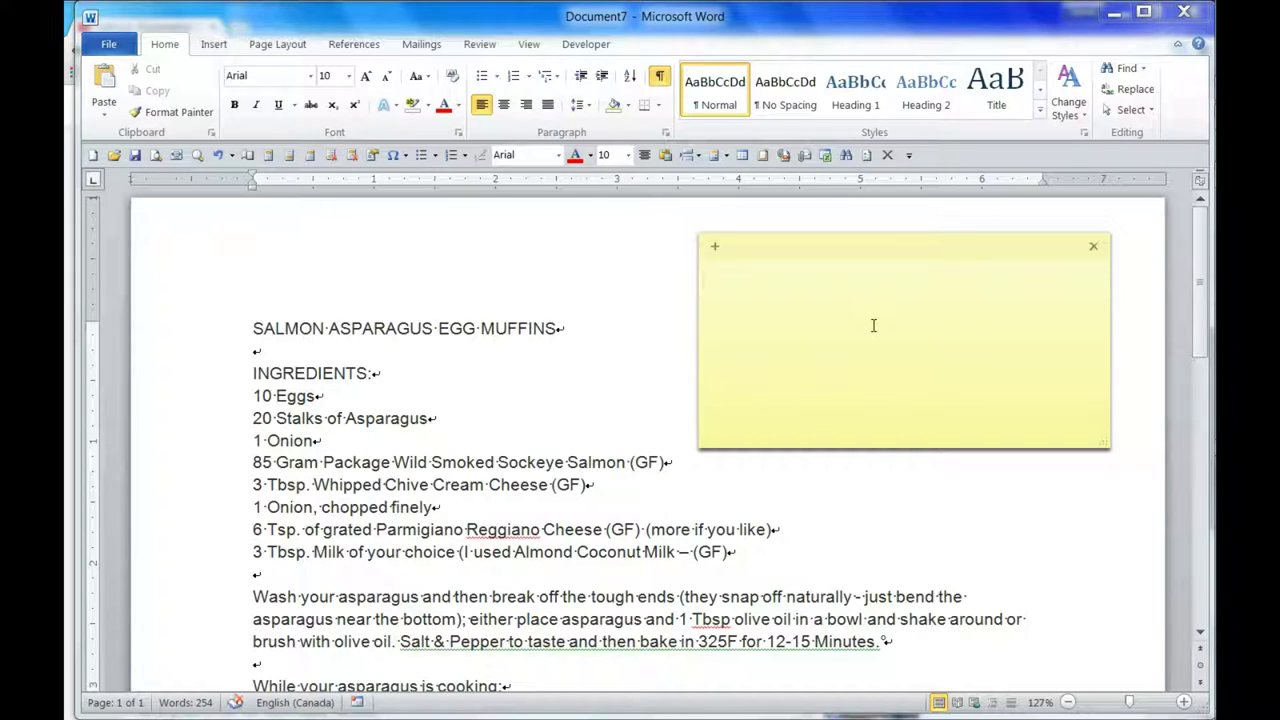
Write the note on printing and saving: 1. Ctrl+S and name it, 2. Quick Access Toolbar, 3. File tab
text(So youhavea few choices now. Do you want to start )
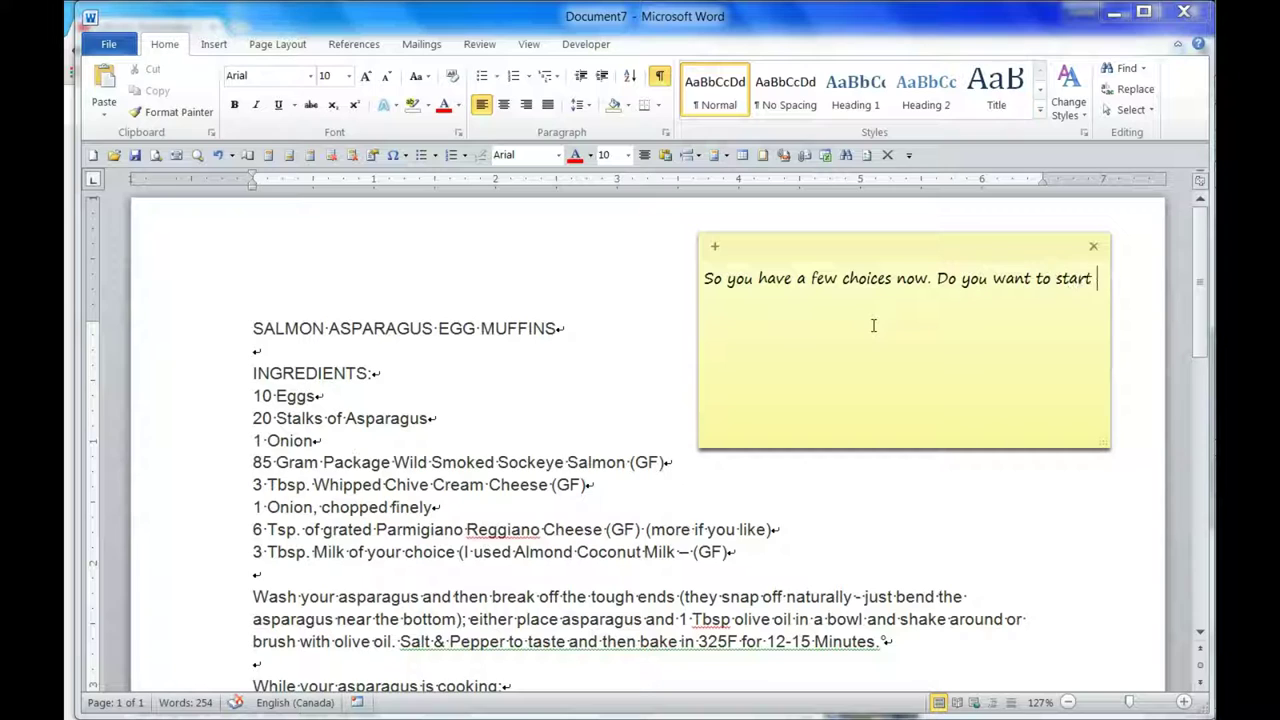
text(Gluten Free Recipe)
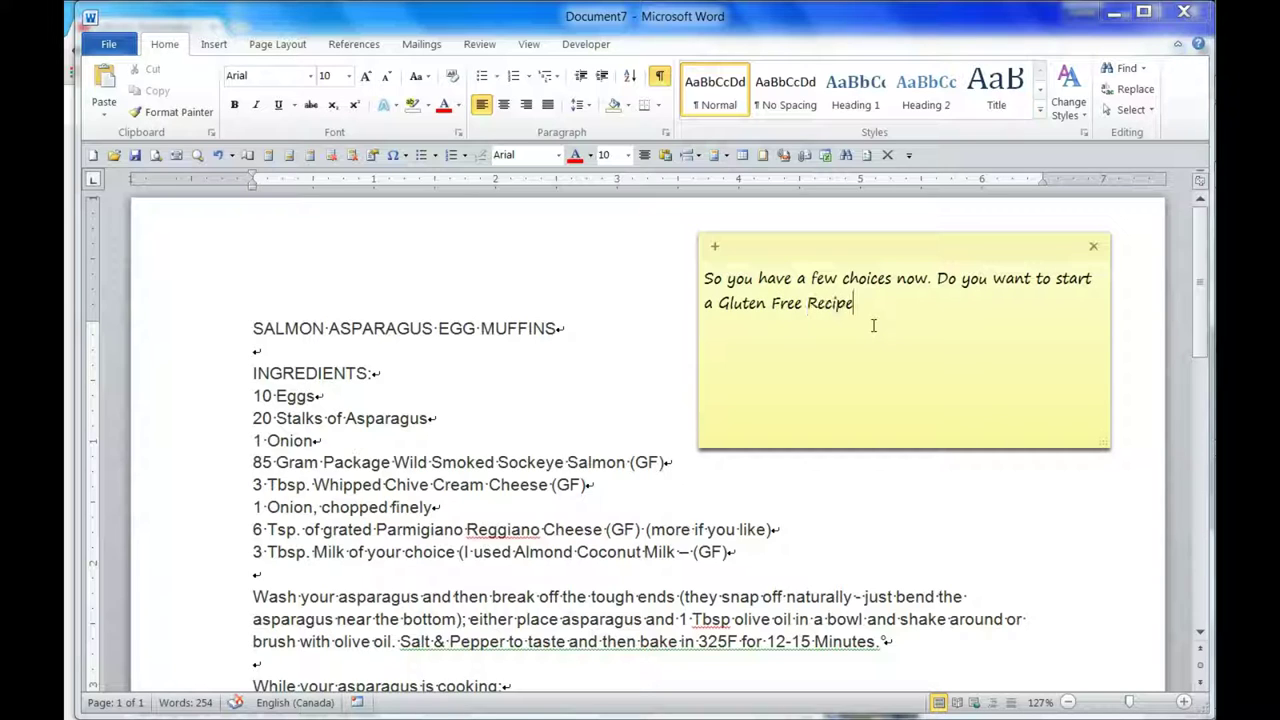
text( document or just print off the recip)
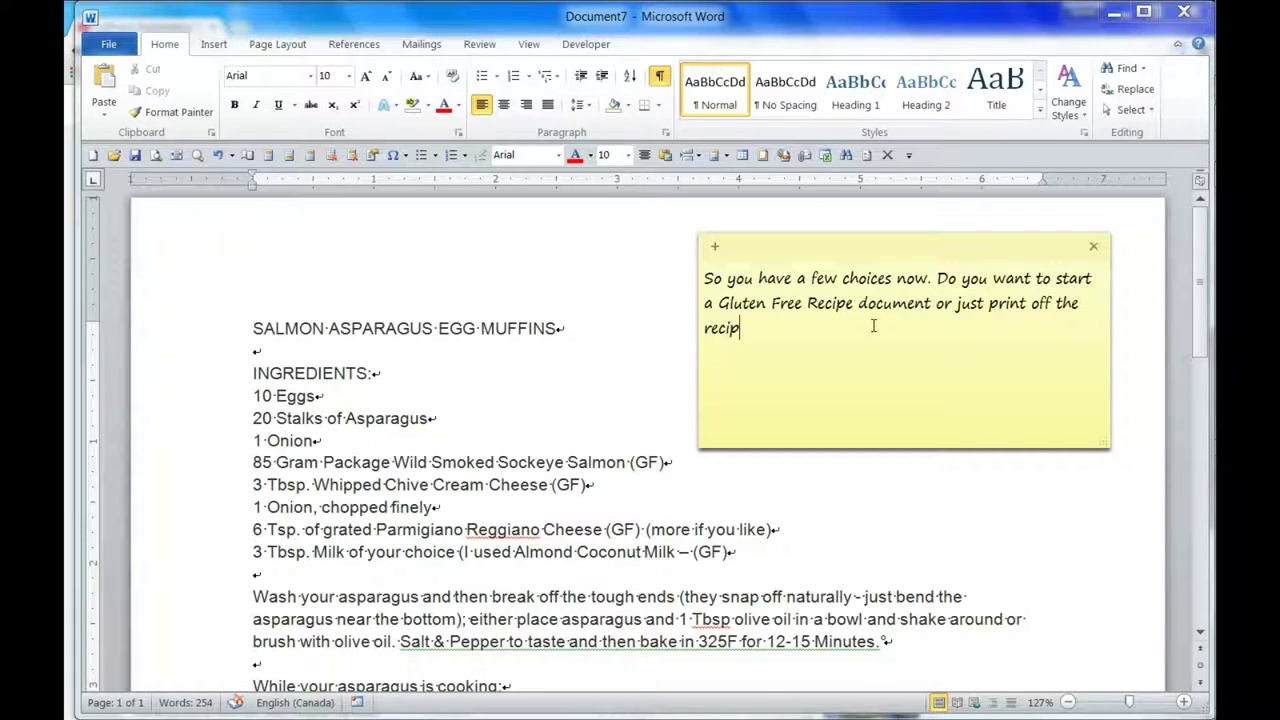
text(nd add it to a bolder?)
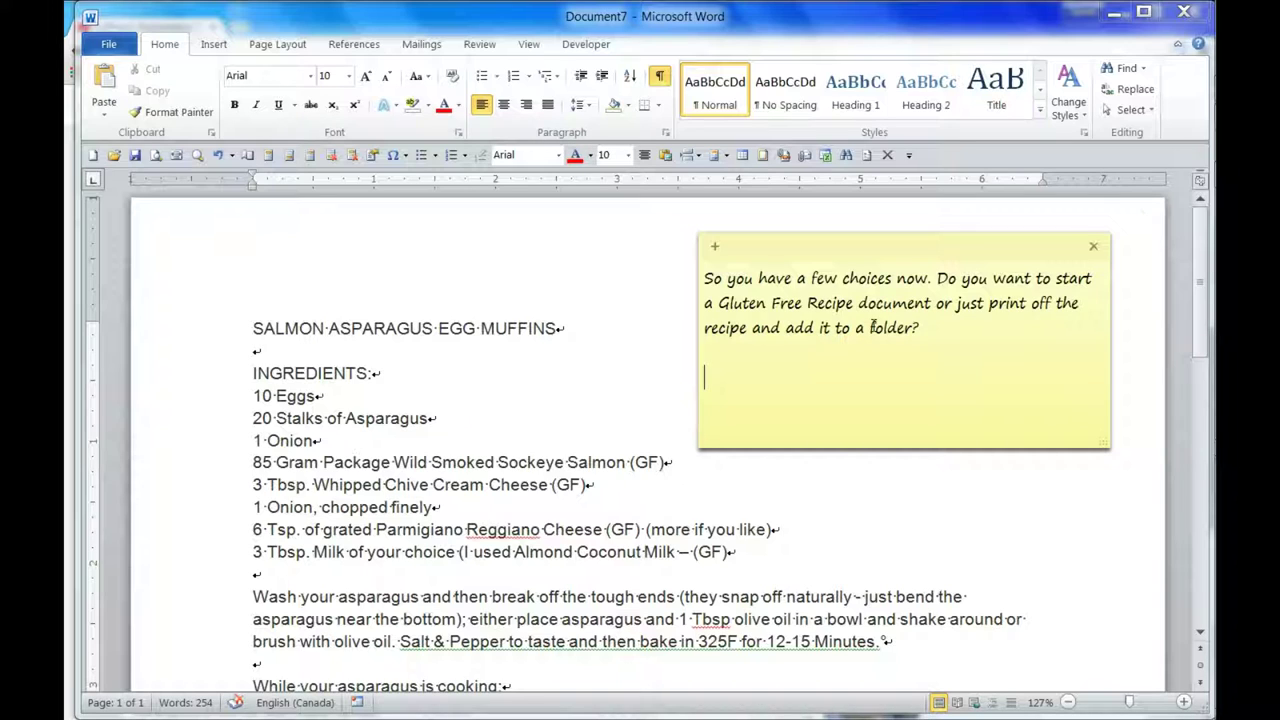
text(Again, there are several ways to S)
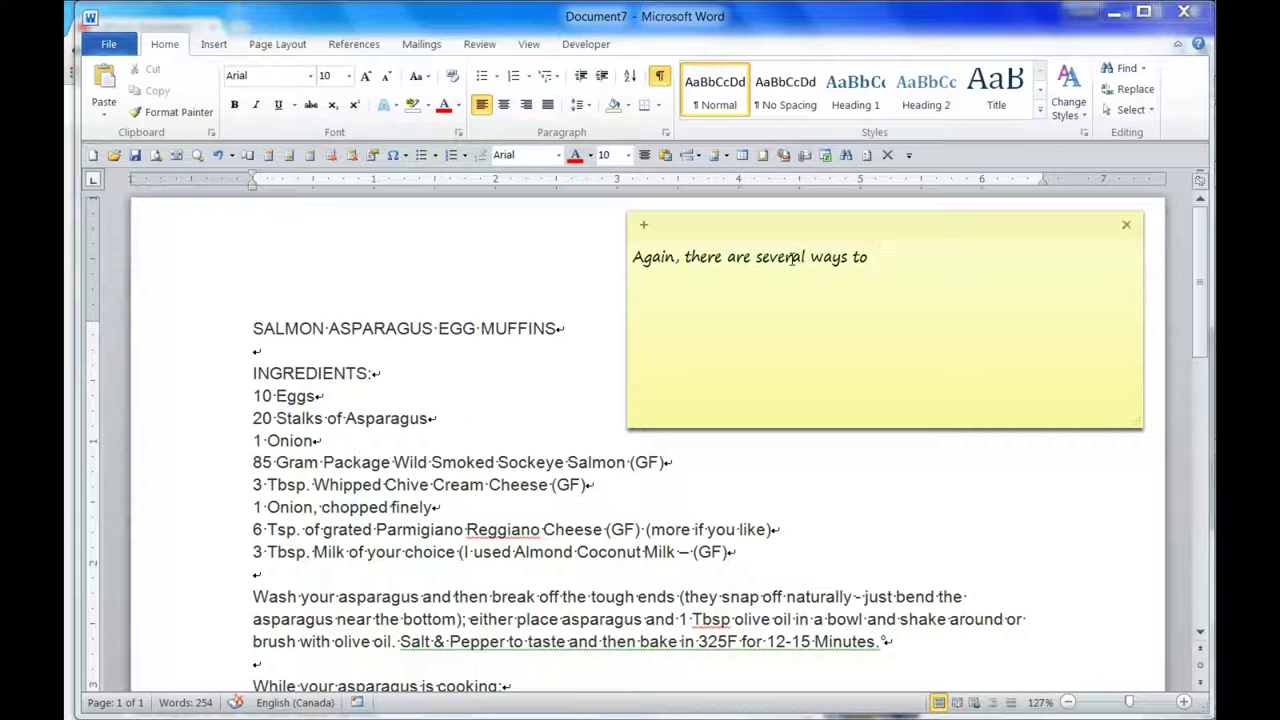
text(ave: I)
text(f you're just printi)
text(ng then)
text( the Ctrl )
text(Key and P will print )
text(If )
text(you want to save you can)
text(:)
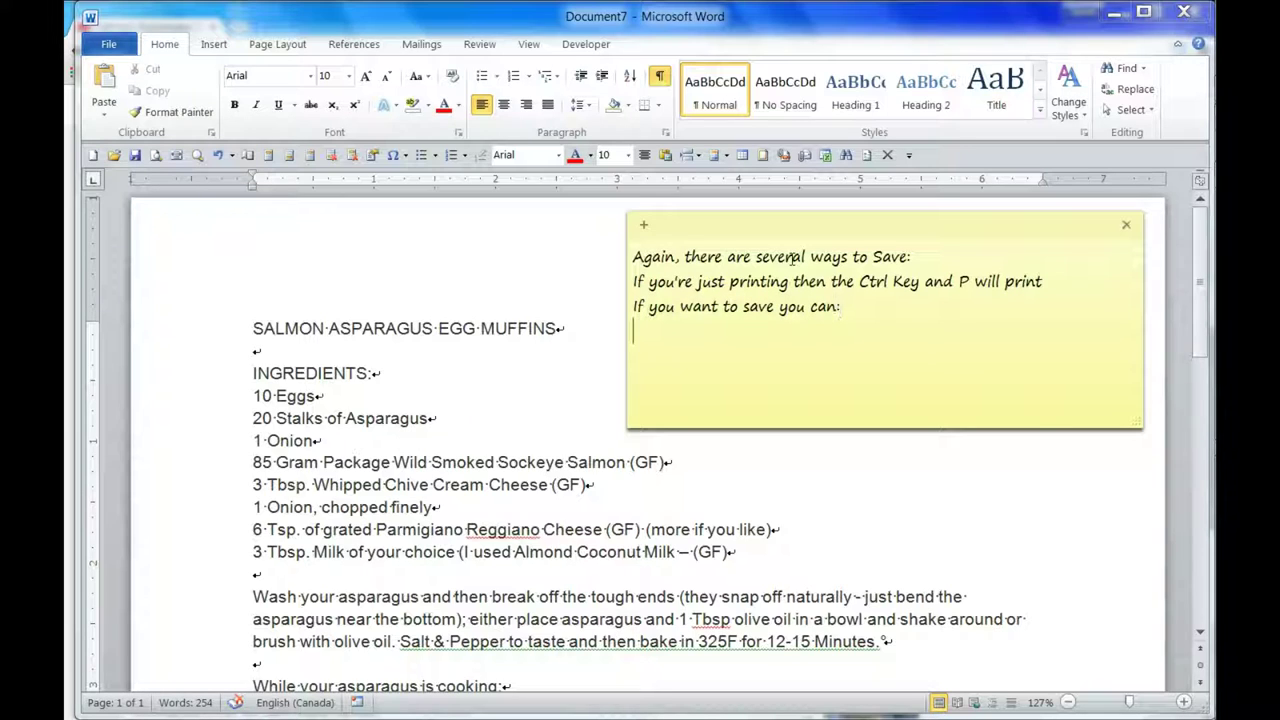
key(Return)
text(1. )
text(Ctrl )
text(Key and S)
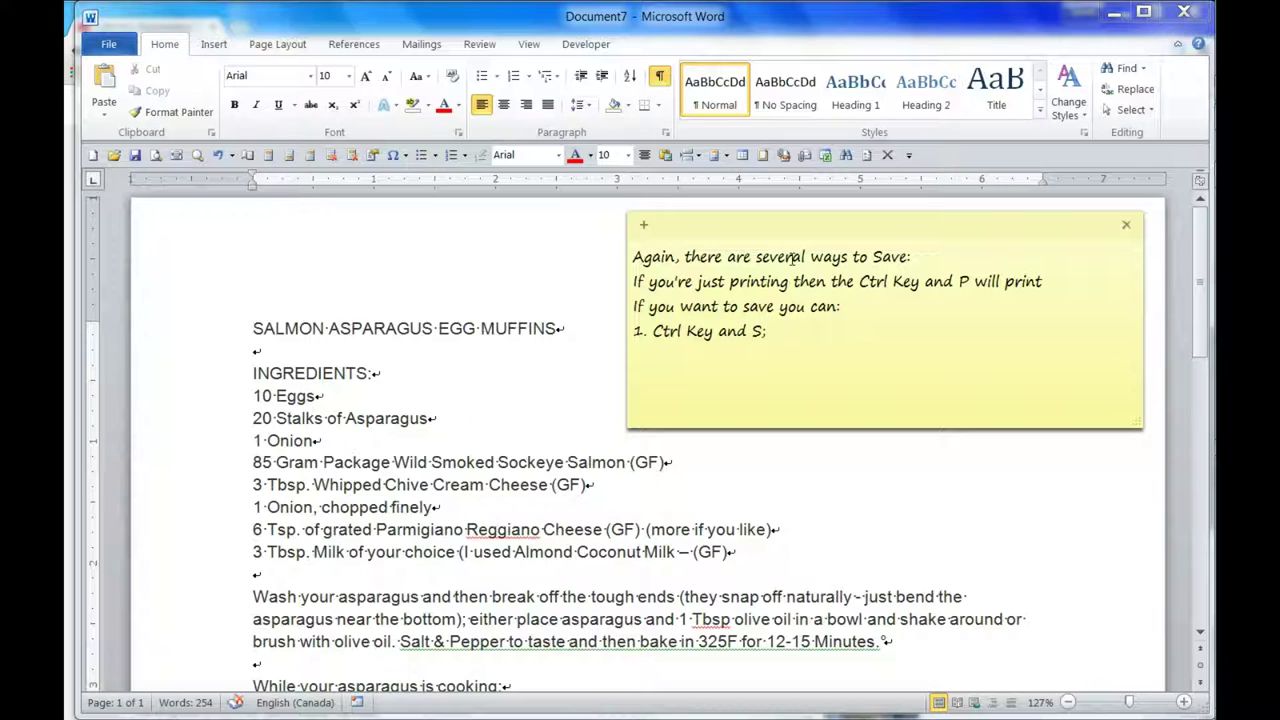
text(then give your document a name )
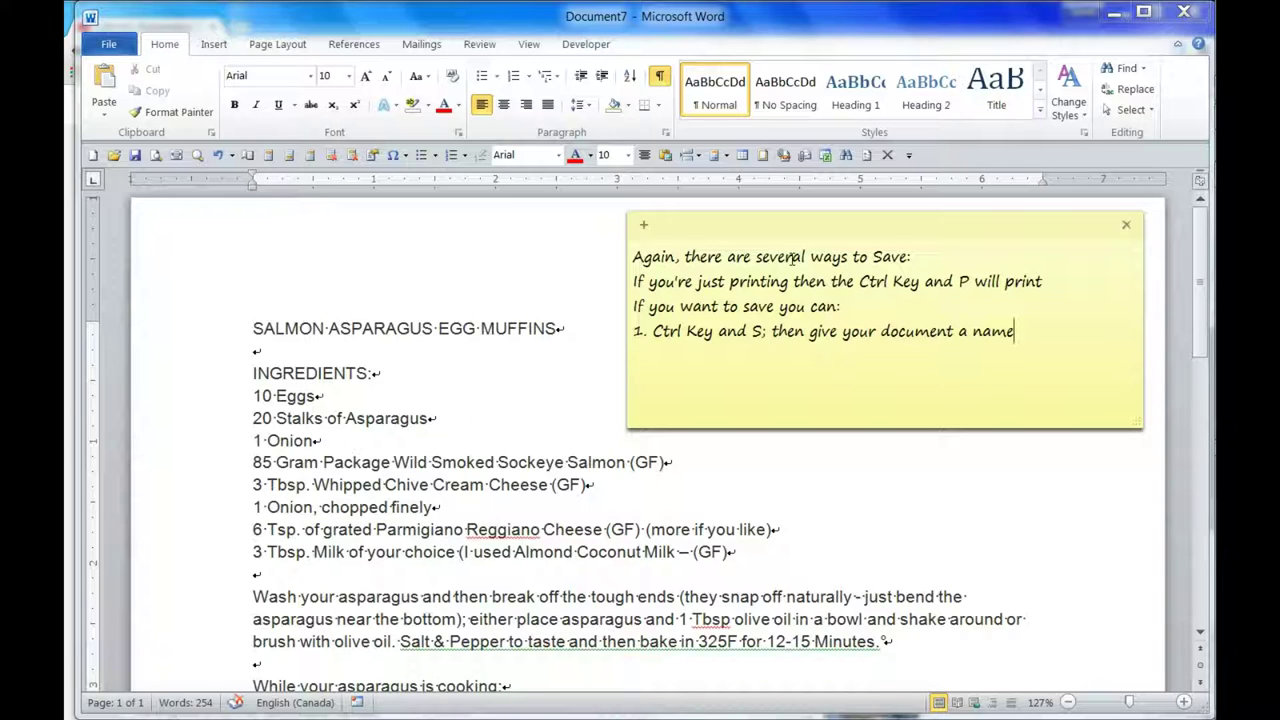
text(2.)
text( C)
key(BackSpace)
text(Use the Alt K)
text(ey again and the Quick Accesstool Bar; )
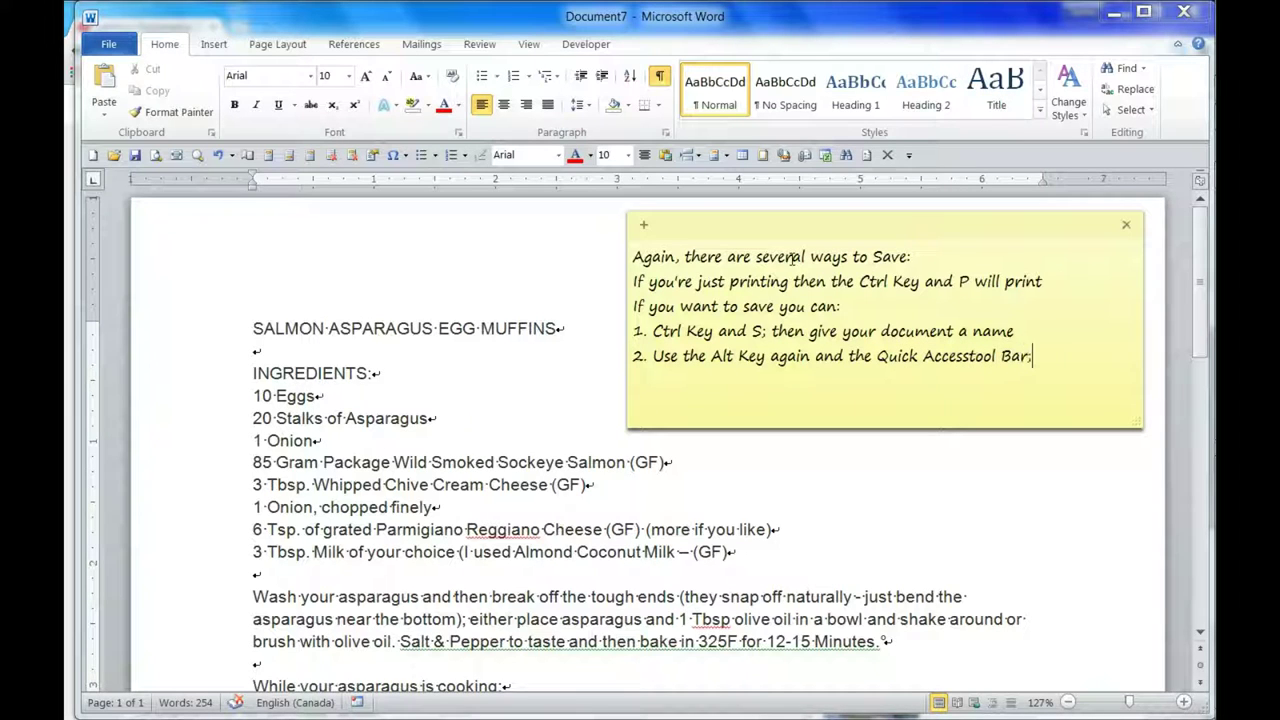
text(3. U)
text(se the File Tab and choose Save )
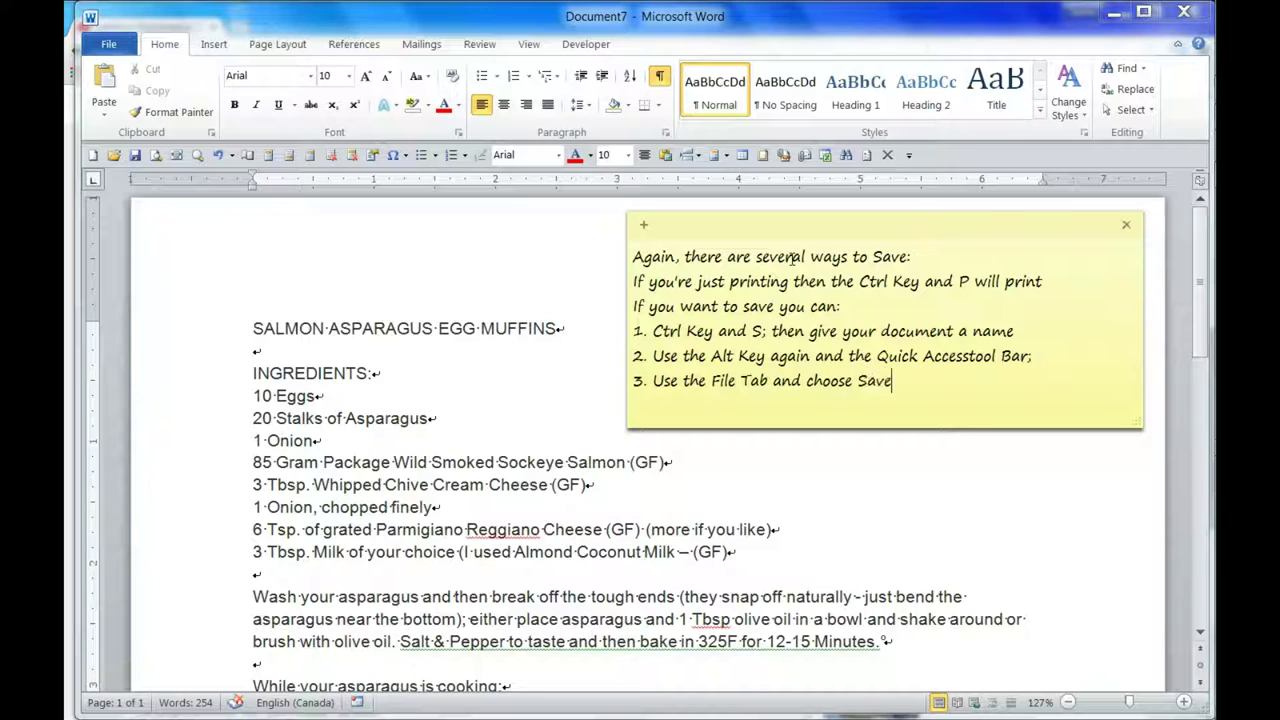
text(or Save As)
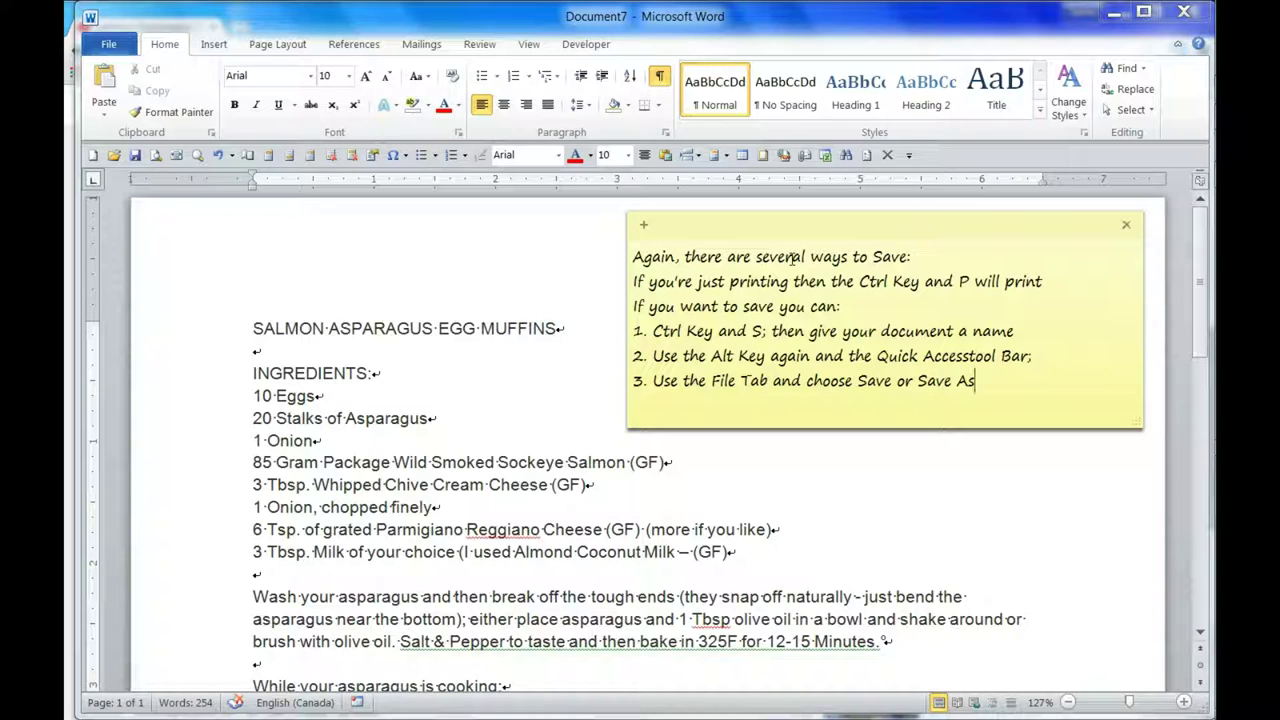
Finish the sticky note with a closing "I'll show you now" line
key(Return)
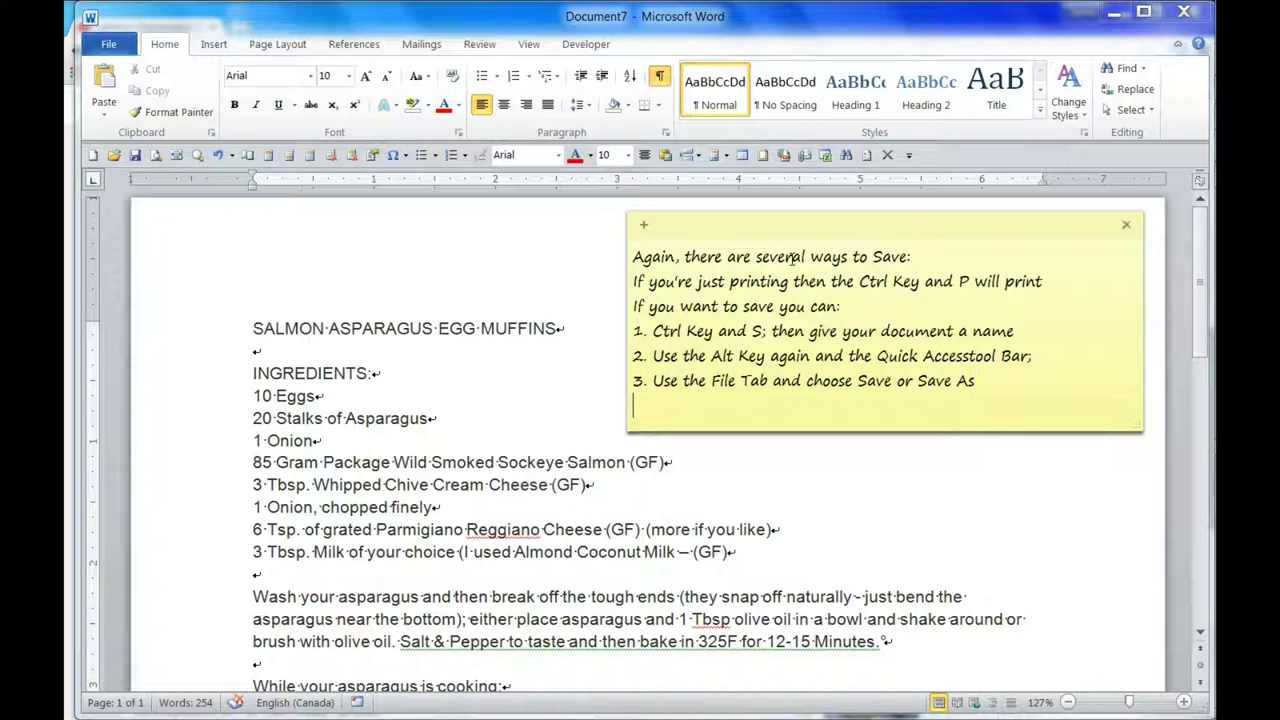
key(Return)
text(I'll show you now)
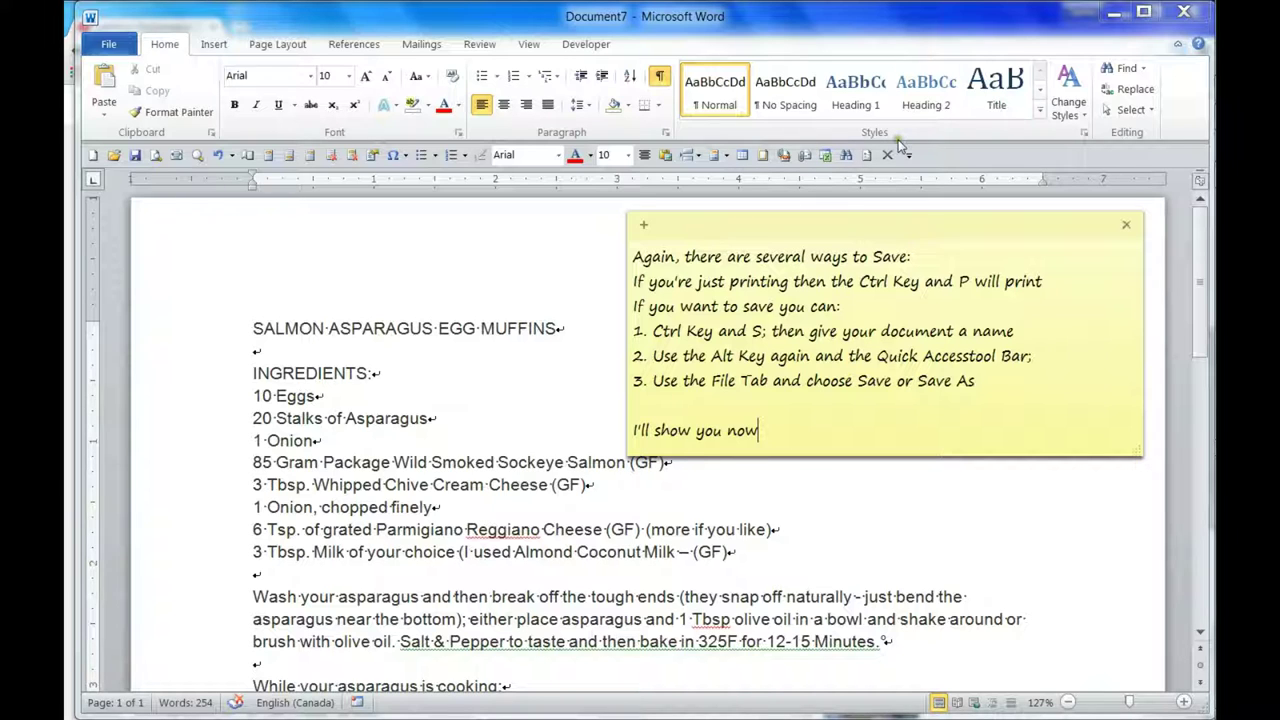
Type "Using the Alt Key would highlight the icons - I'll do that right now" at the document's top
text(Using the Alt Key and)
key(BackSpace)
key(BackSpace)
key(BackSpace)
key(BackSpace)
text(would highlight the )
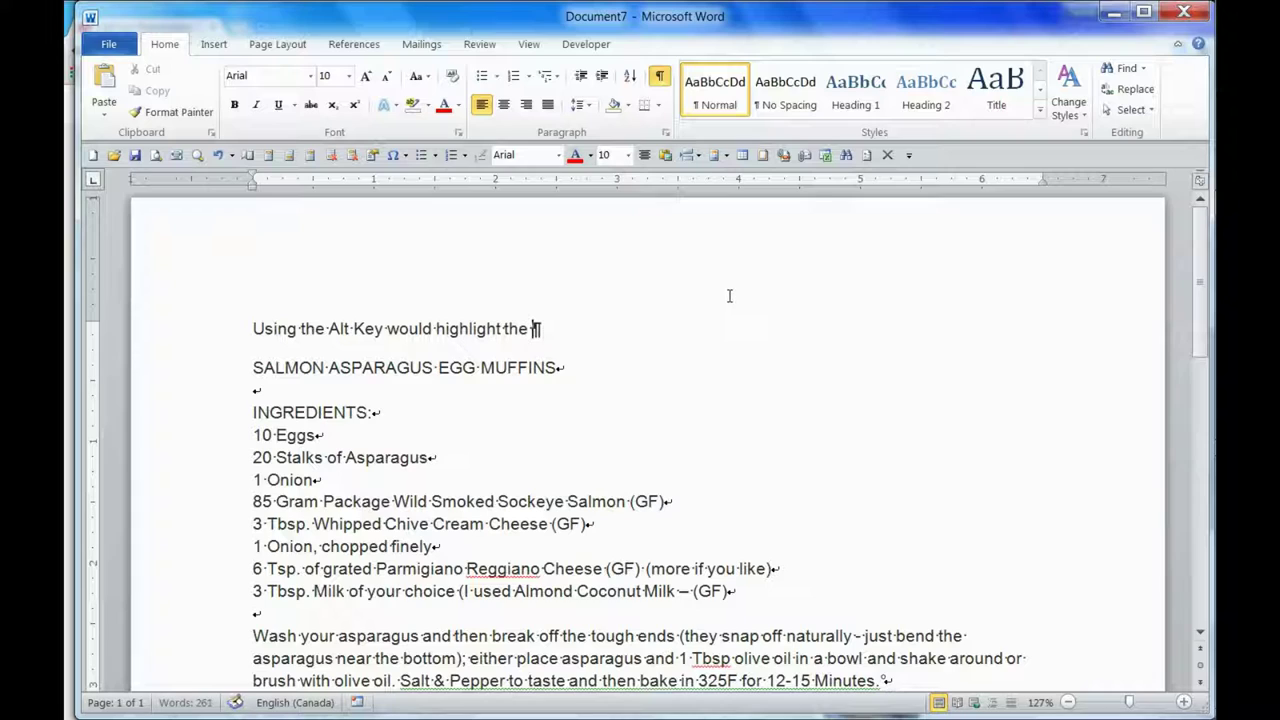
text(icons)
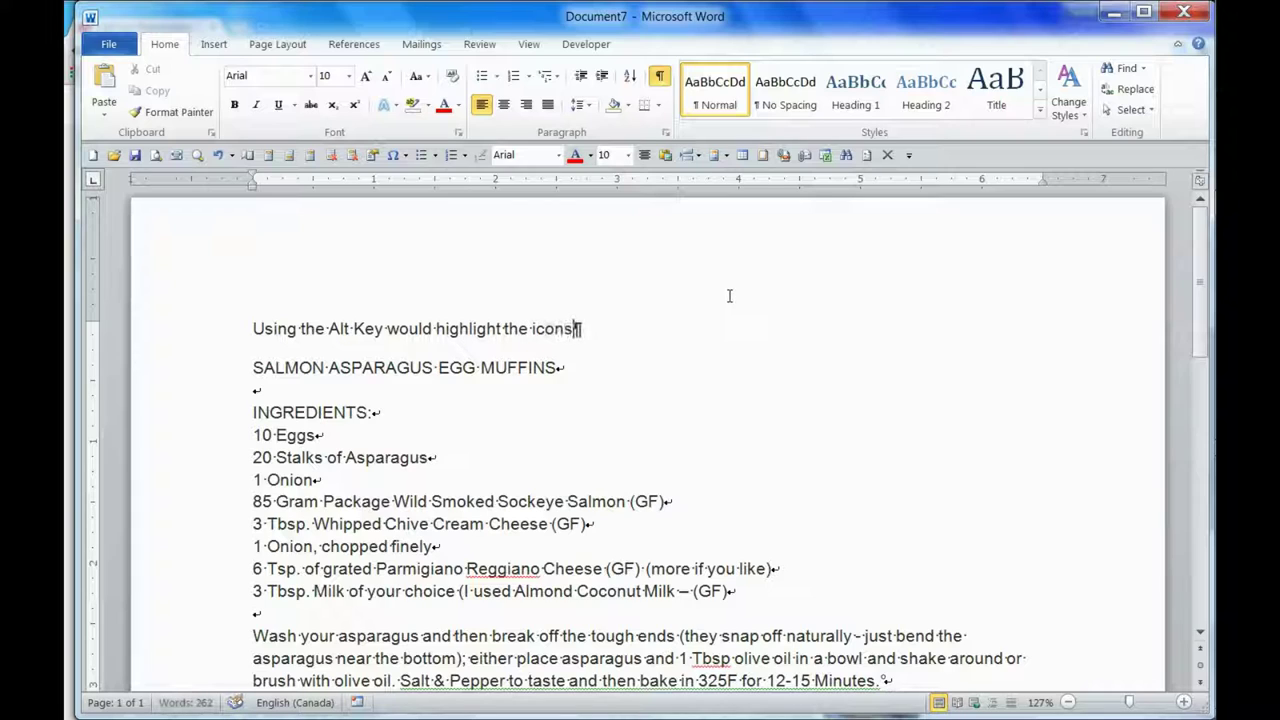
text( - I'll do that right now)
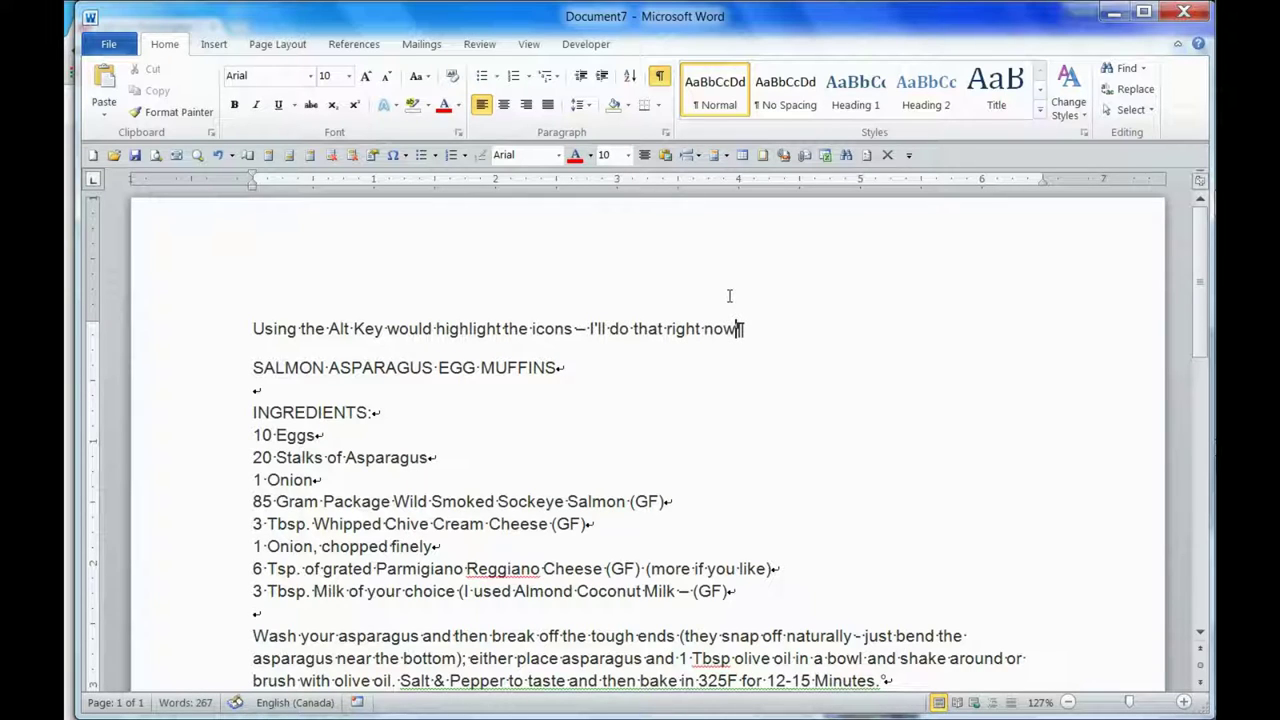
Show and hide the KeyTips, then type that Alt 3 saves via the Save icon, then Enter
key(alt)
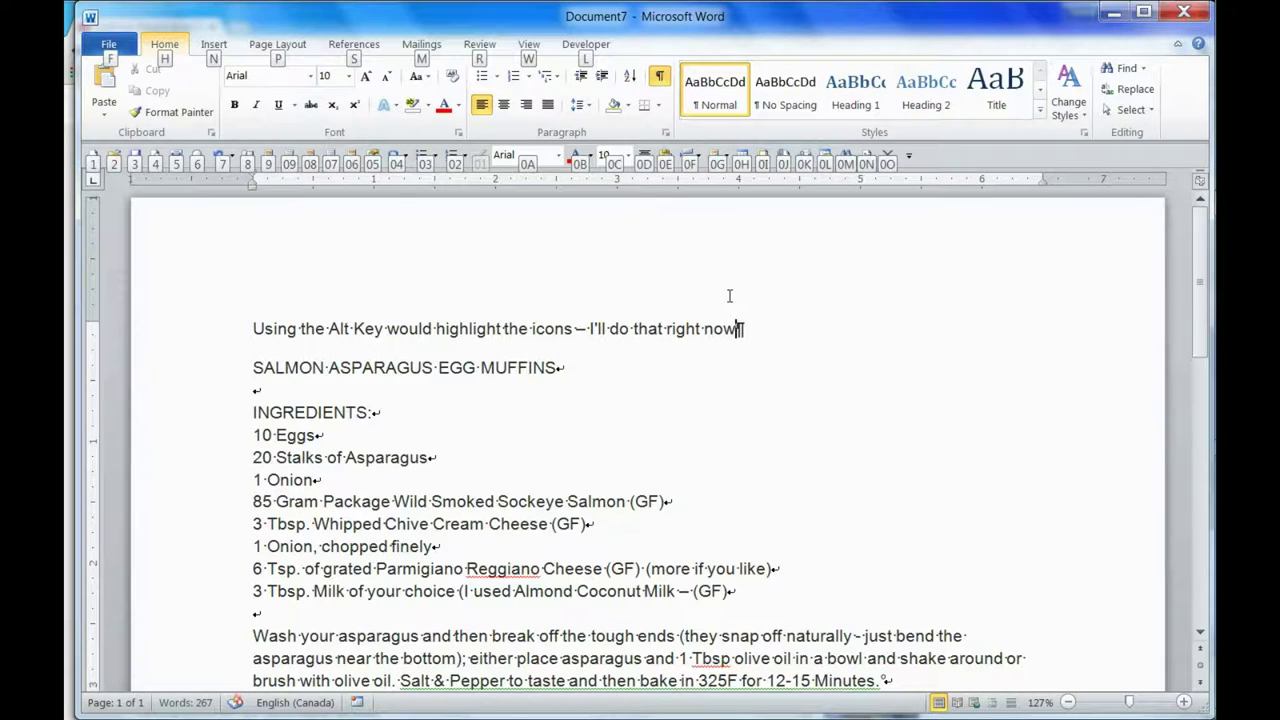
key(alt)
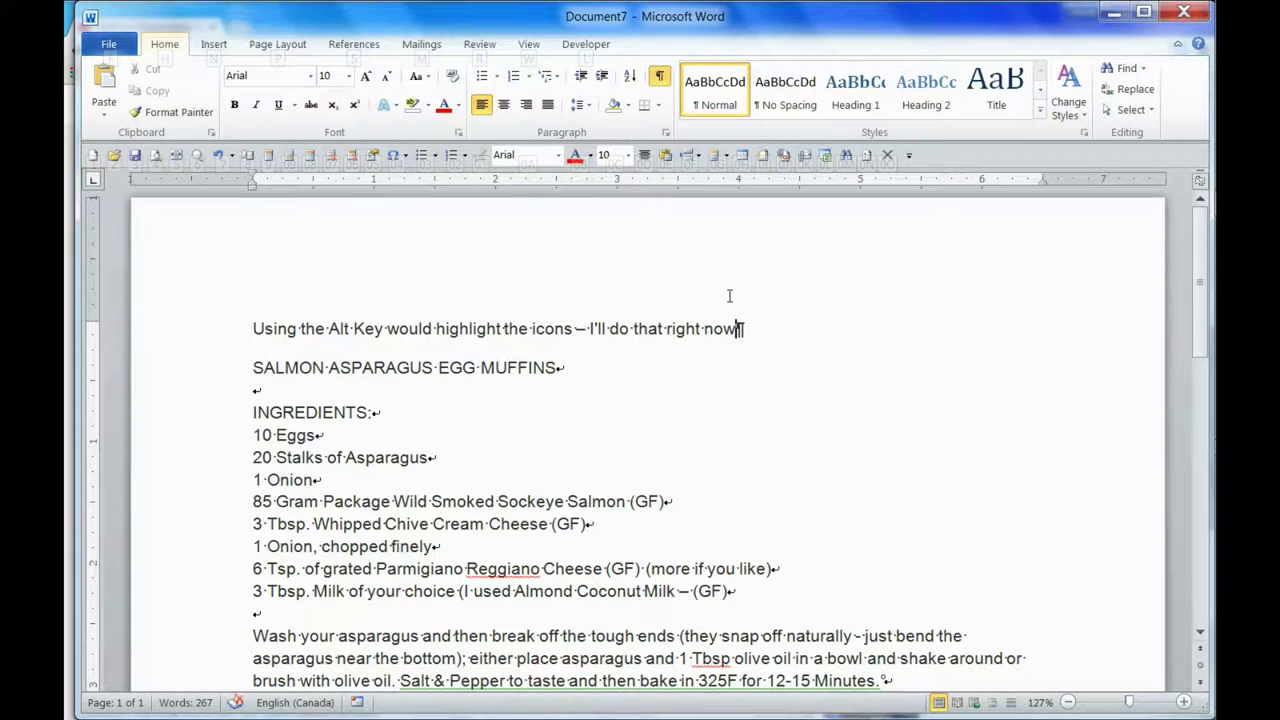
text( an)
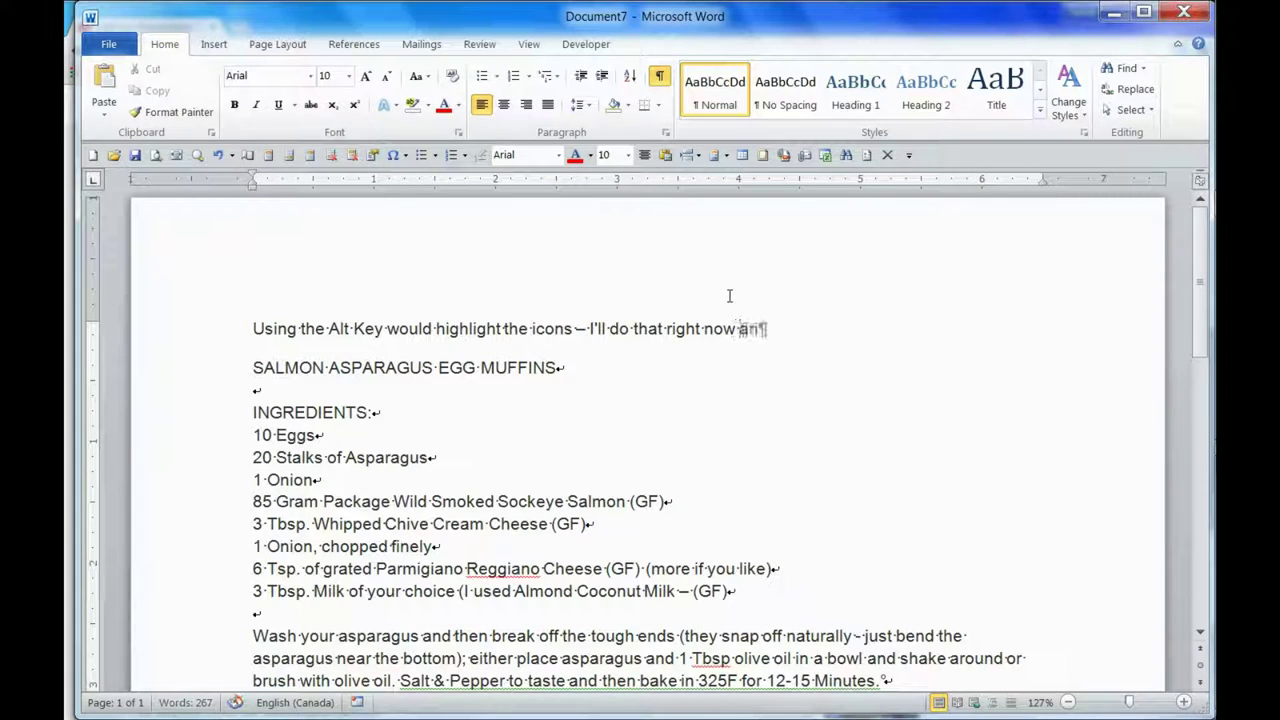
text(d you can see that my Save )
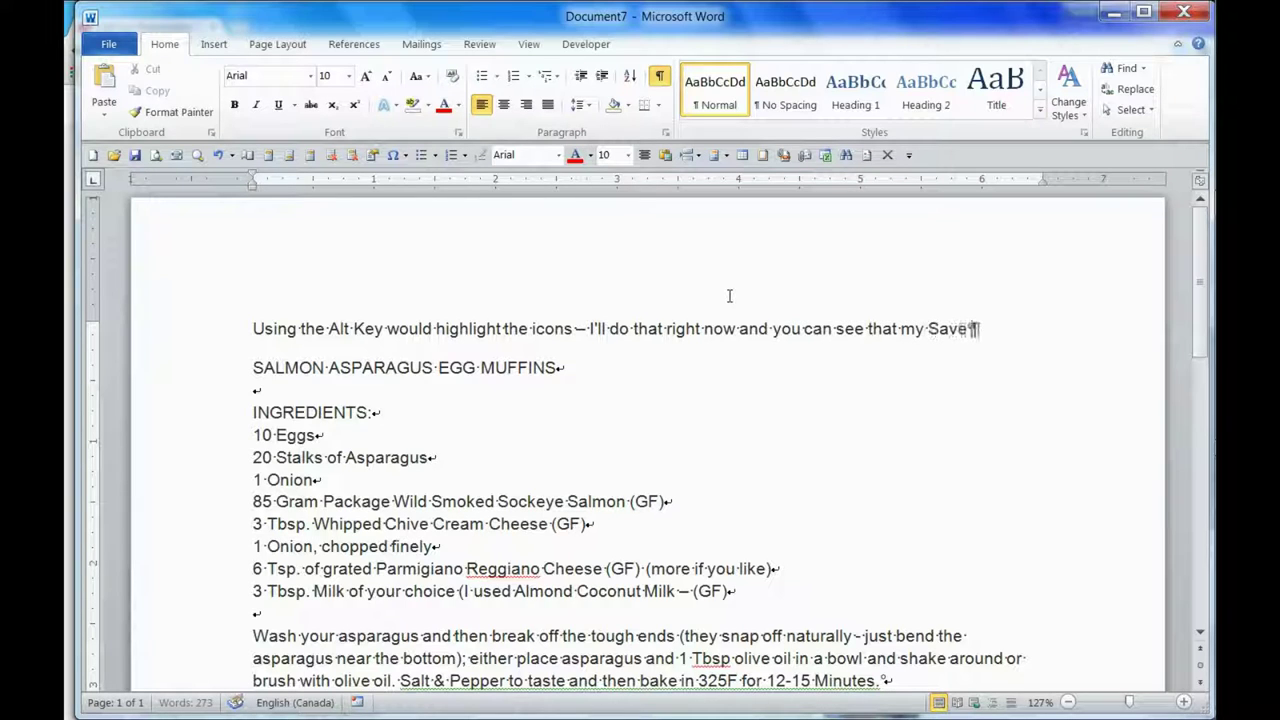
text(icon has a 3 )
text(by it so I would use )
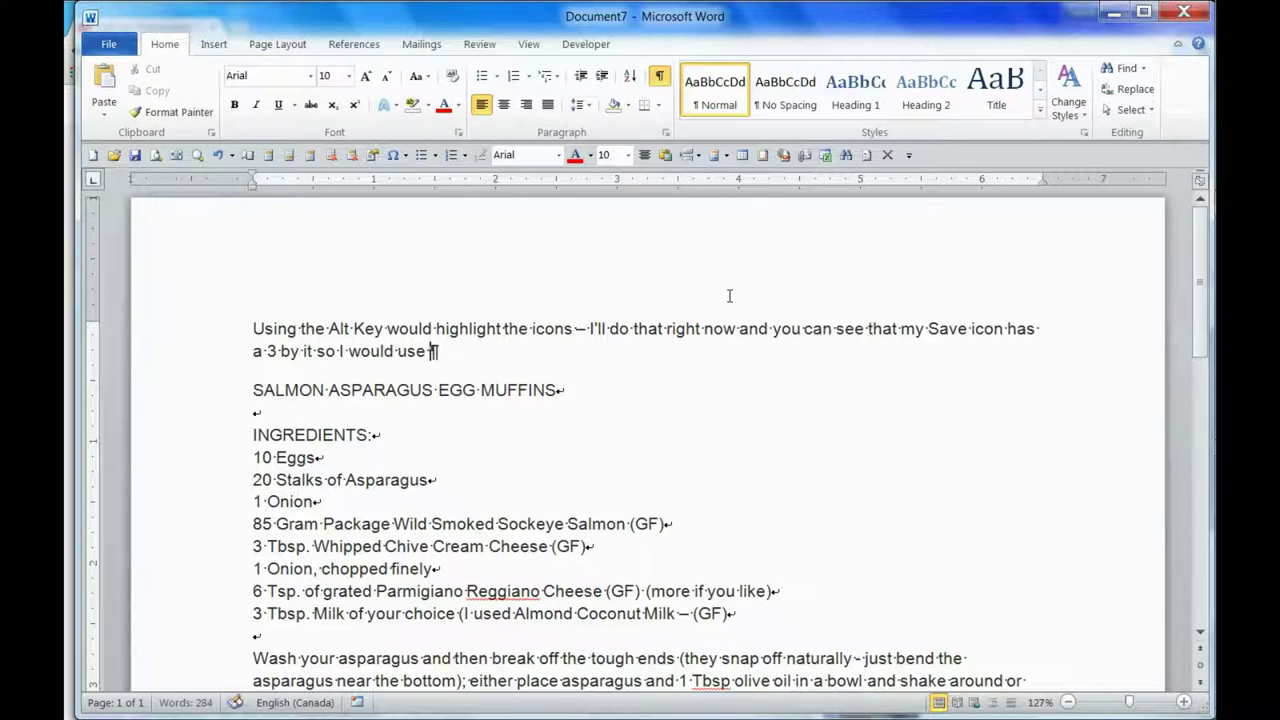
text(Alt 3 to save )
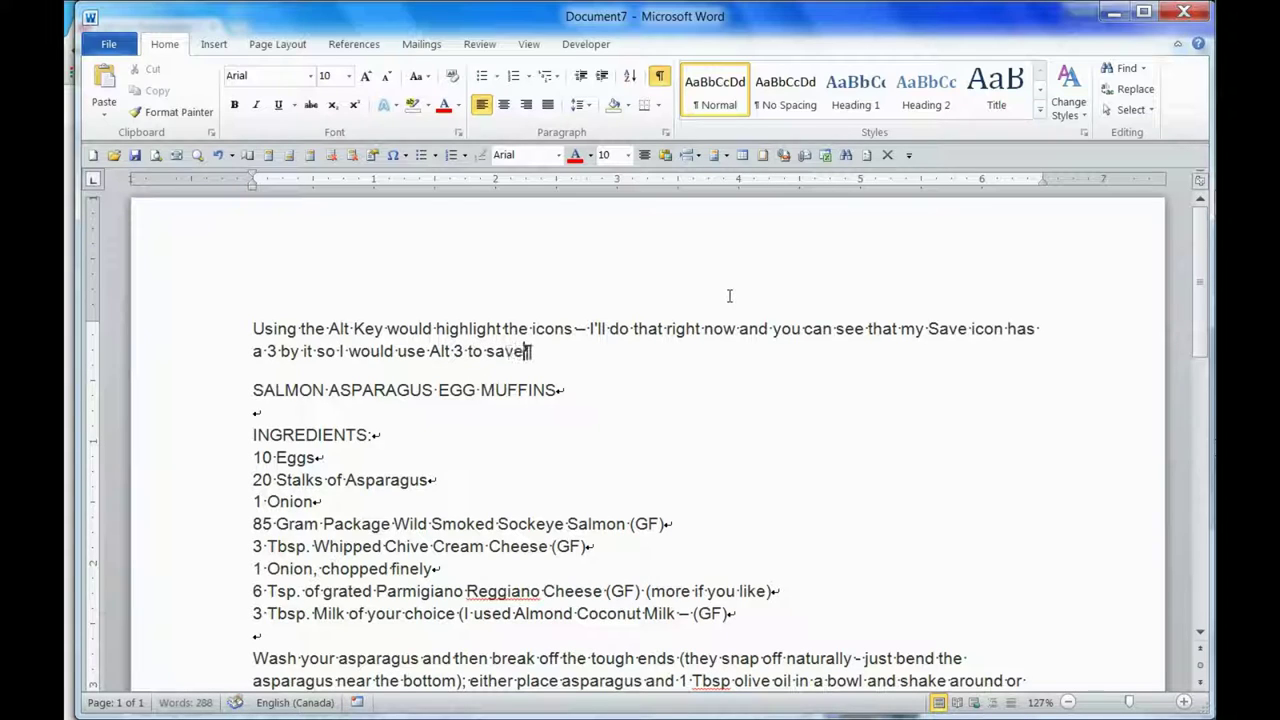
text(- a dialog box would appear and I would give my document a name and press e)
key(BackSpace)
text(Enter.)
Add the line "Now for the Tab and Mouse Way" and open the File Info page
key(Return)
text(Now for the Tab and)
text(Mouse Way)
key(Return)
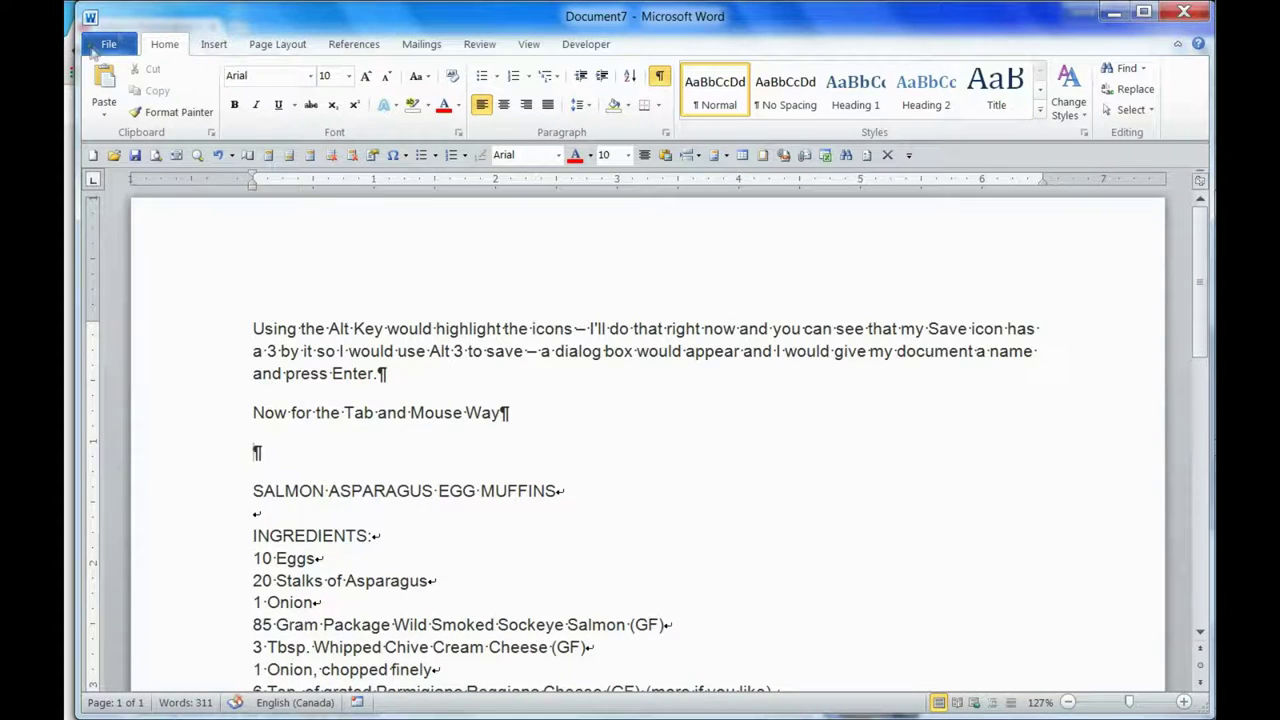
click(103, 45)
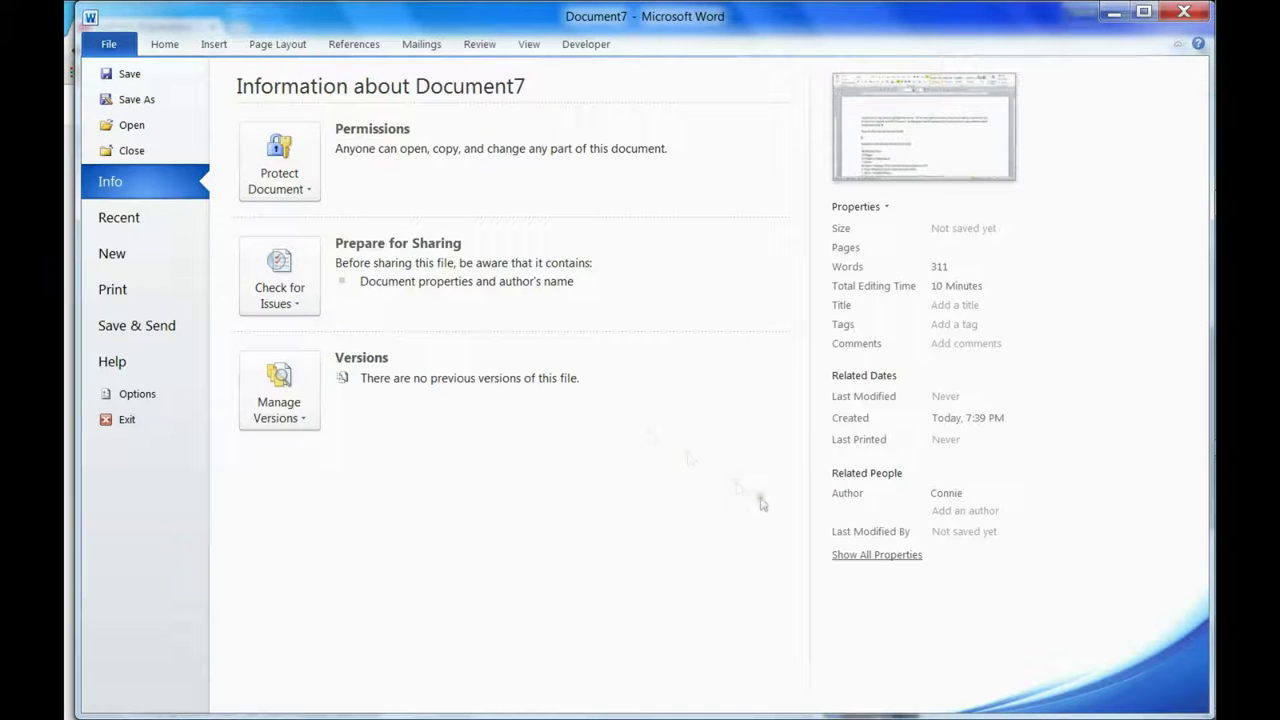
Reopen the File Info page and type a note explaining Save as a Word document versus PDF
key(Escape)
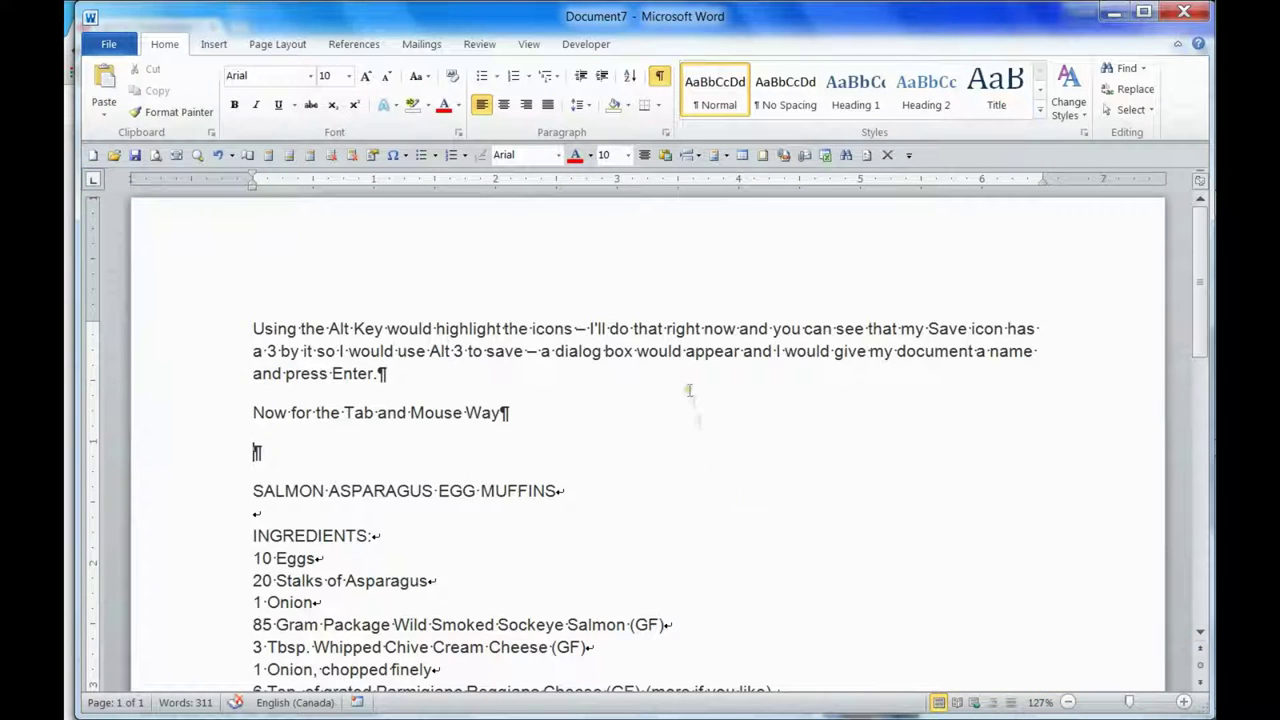
mouse_move(1200, 210)
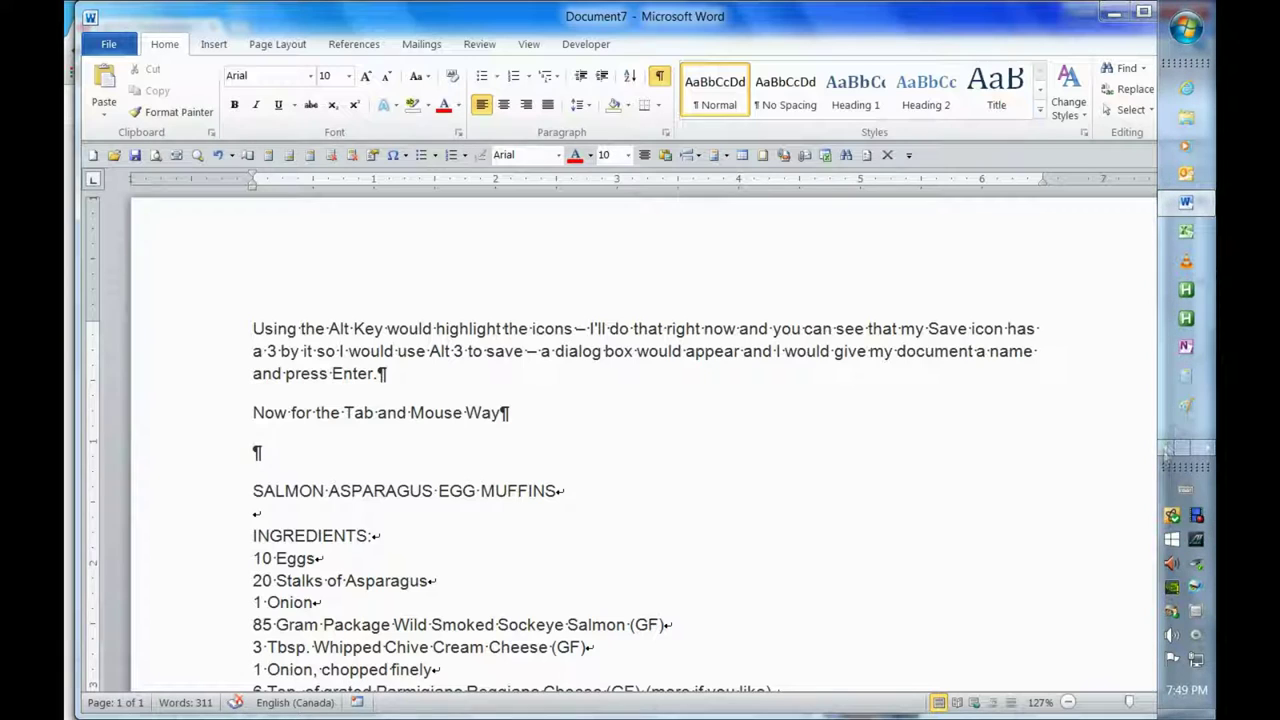
key(alt+f)
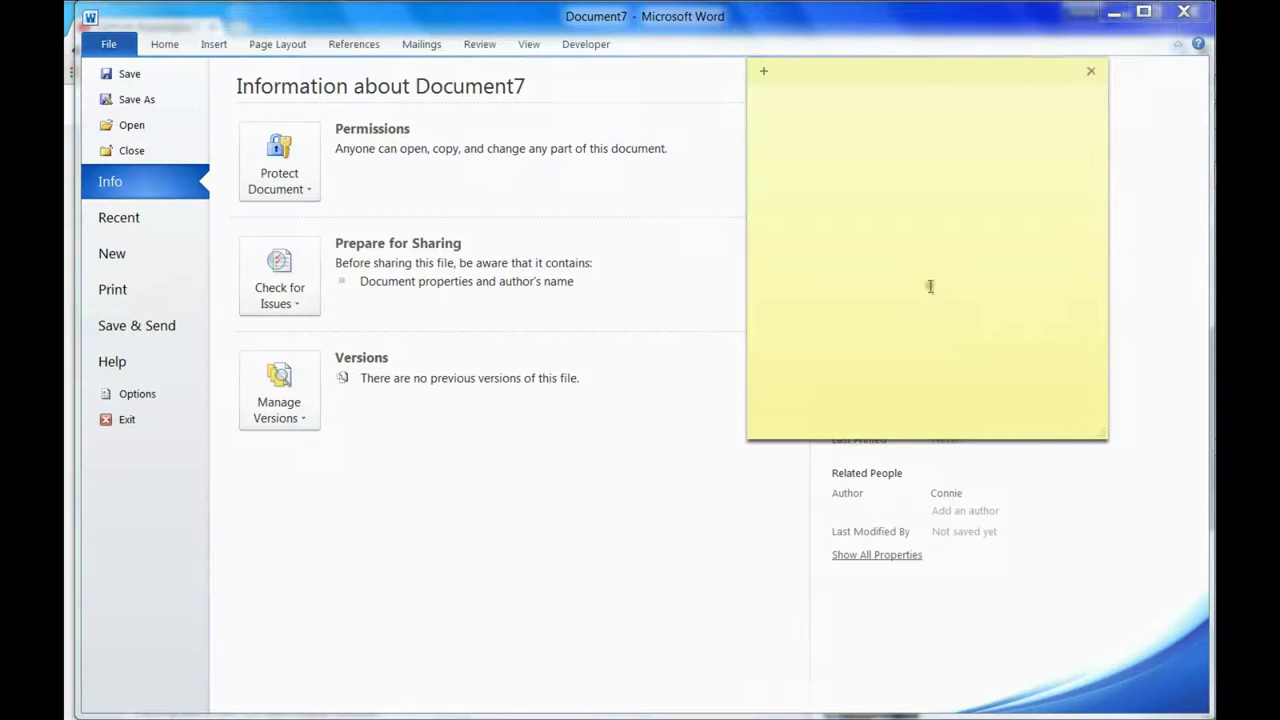
text(Here you can do a Save )
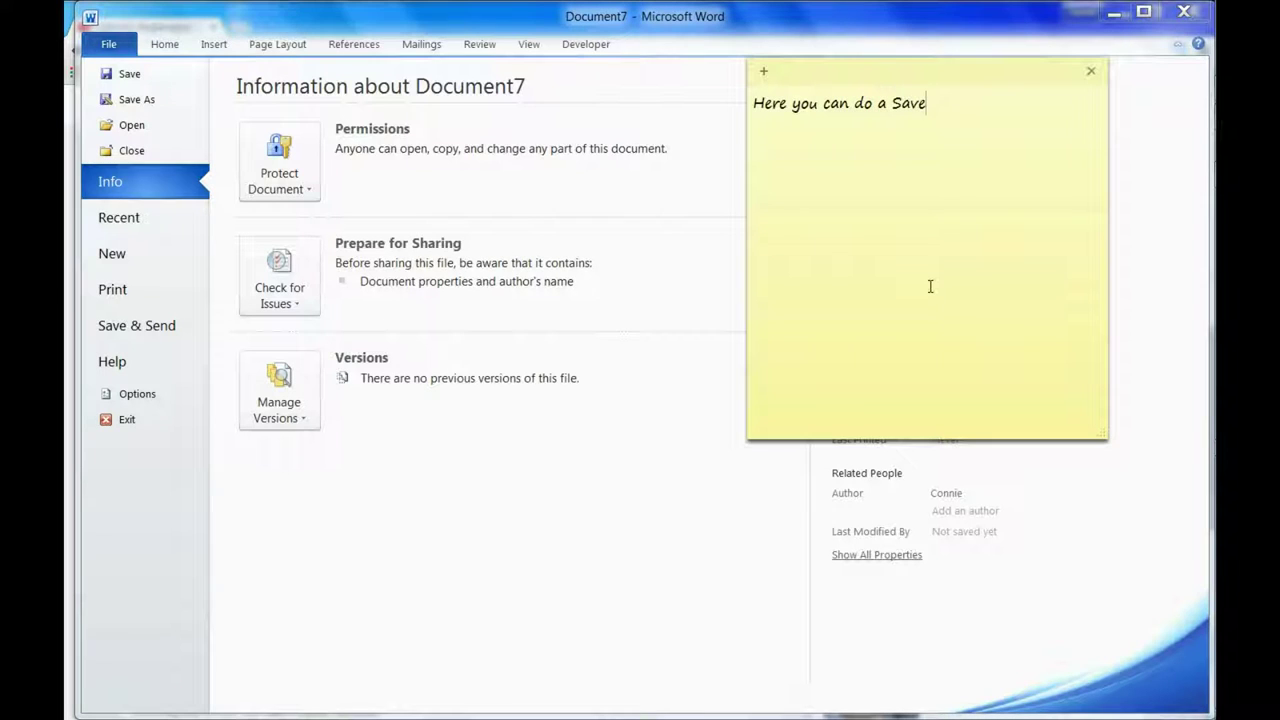
text(which would save your document as a Word Document. If )
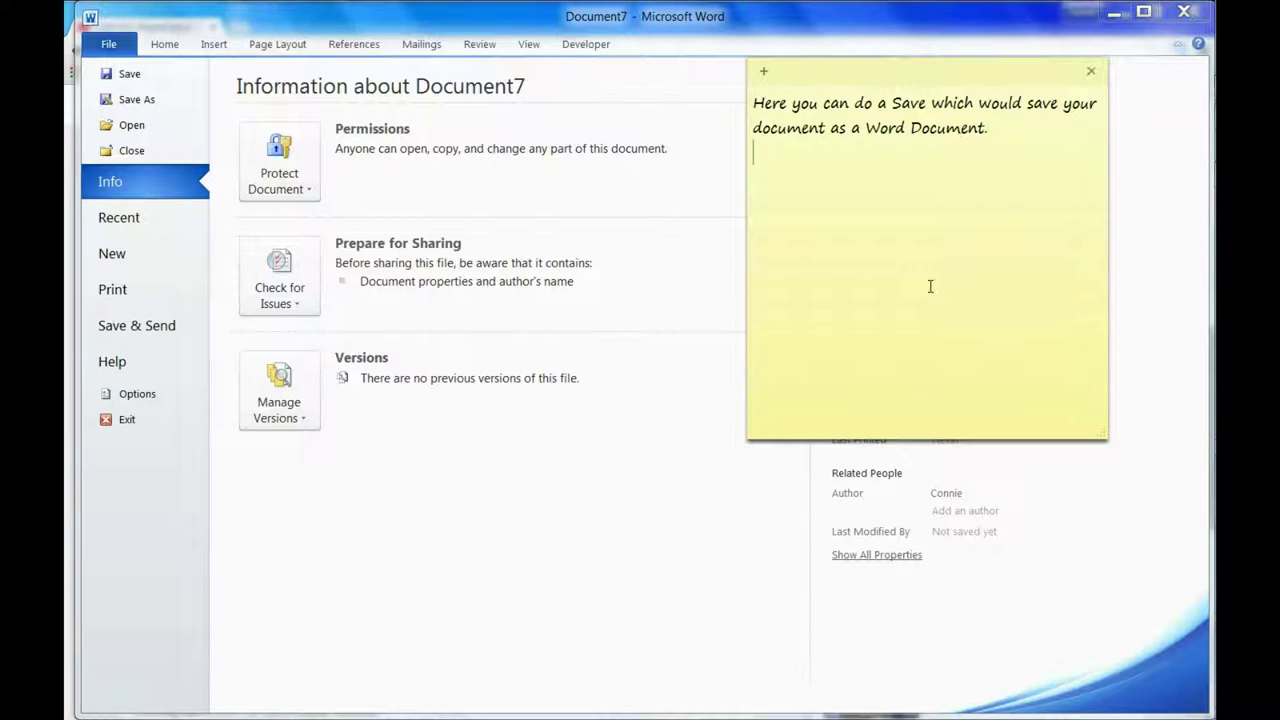
text(you wanted t)
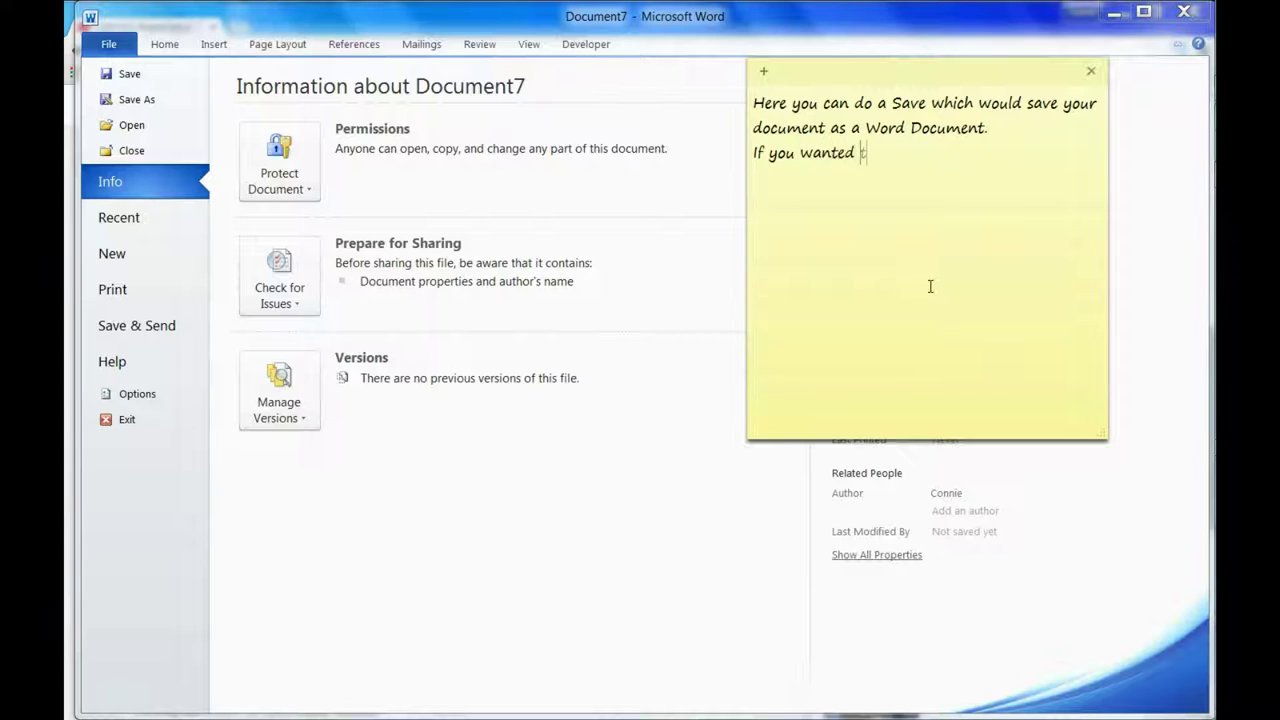
text(o, you could make this a pdf)
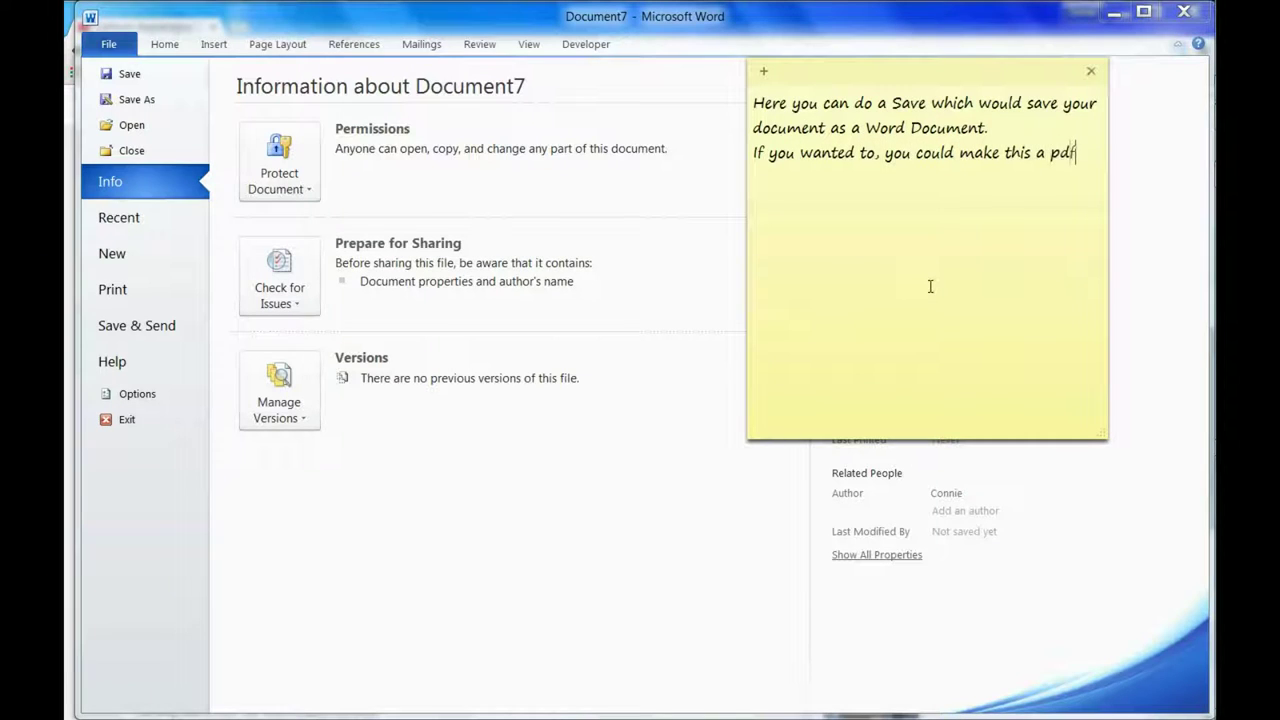
text( file and I will show you how to do that )
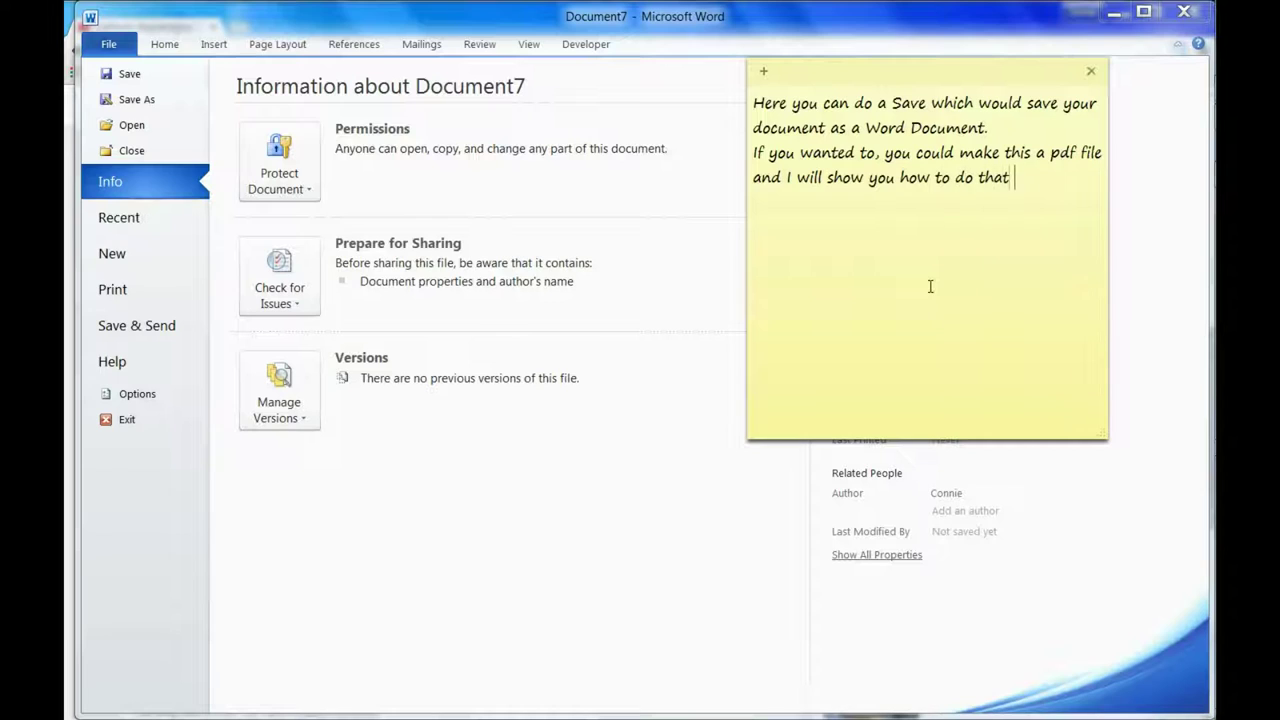
text(using the "S)
text(ave As)
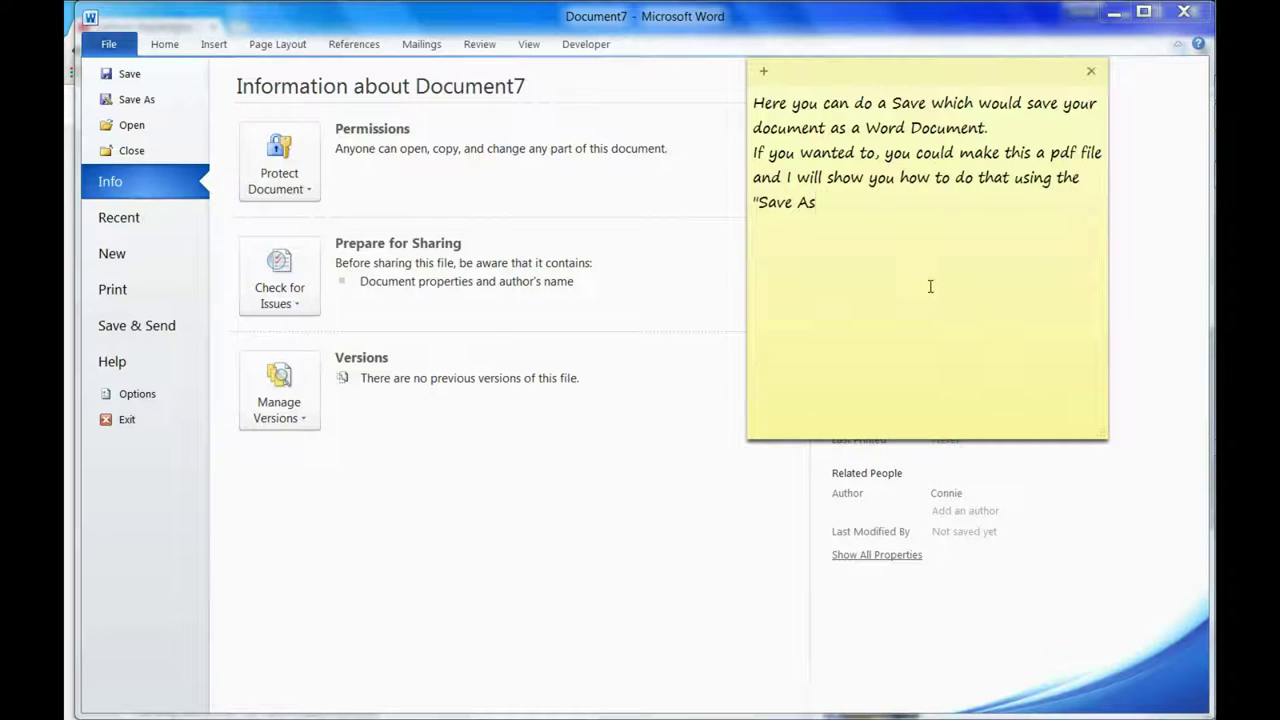
text(" But)
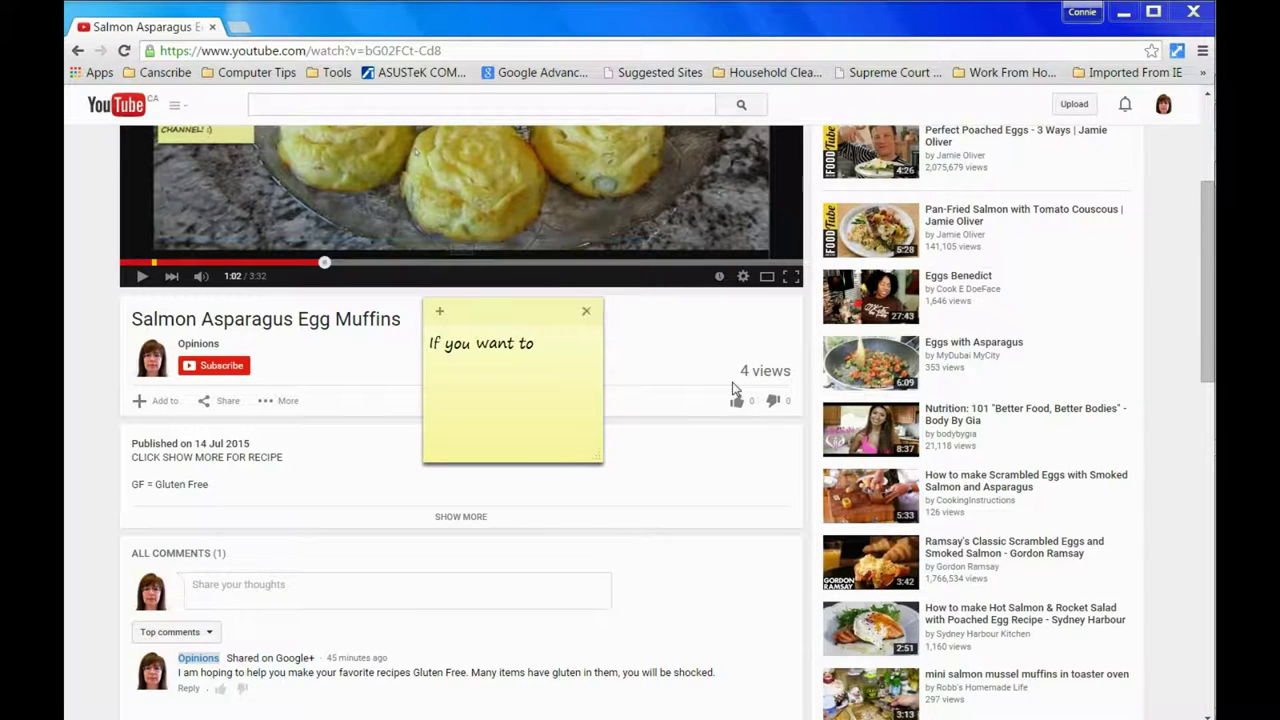
Type the note urging viewers to click the Subscribe Button, then "Hope this helps everyone!" and "Have a great day!"
text(notifications of my videos cl)
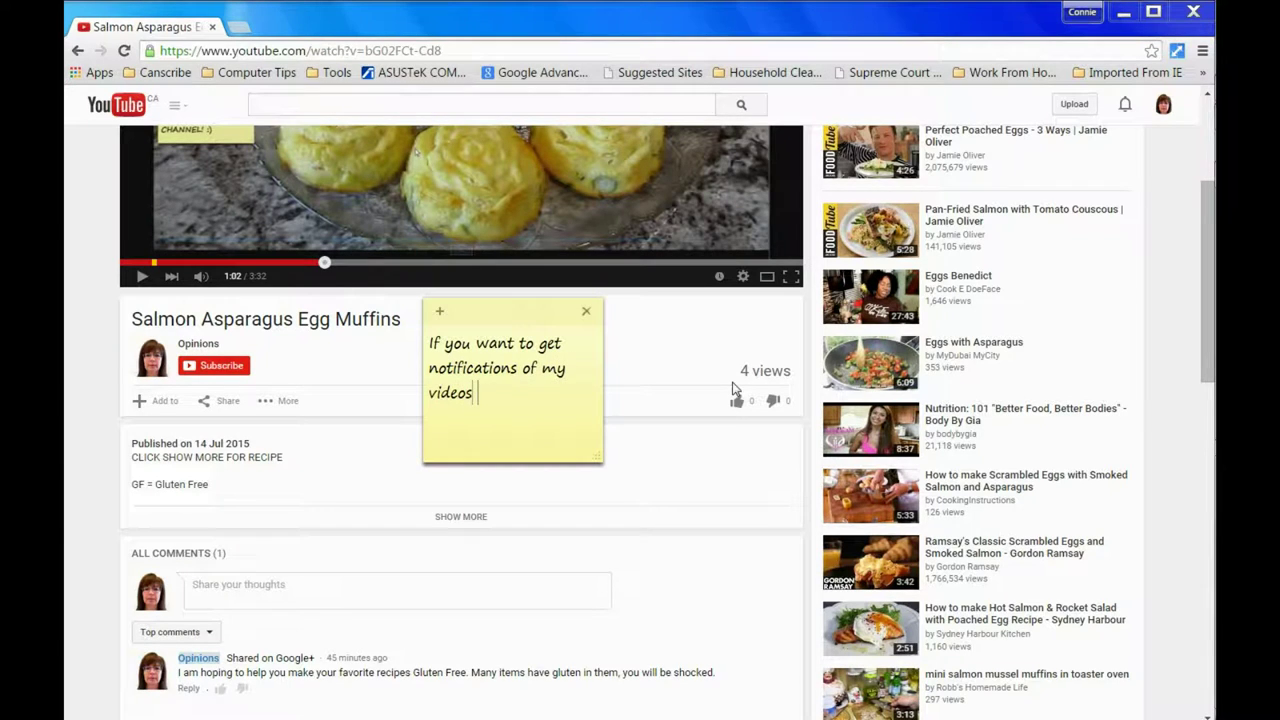
text(ick on the)
key(BackSpace)
text(Subscribe Button)
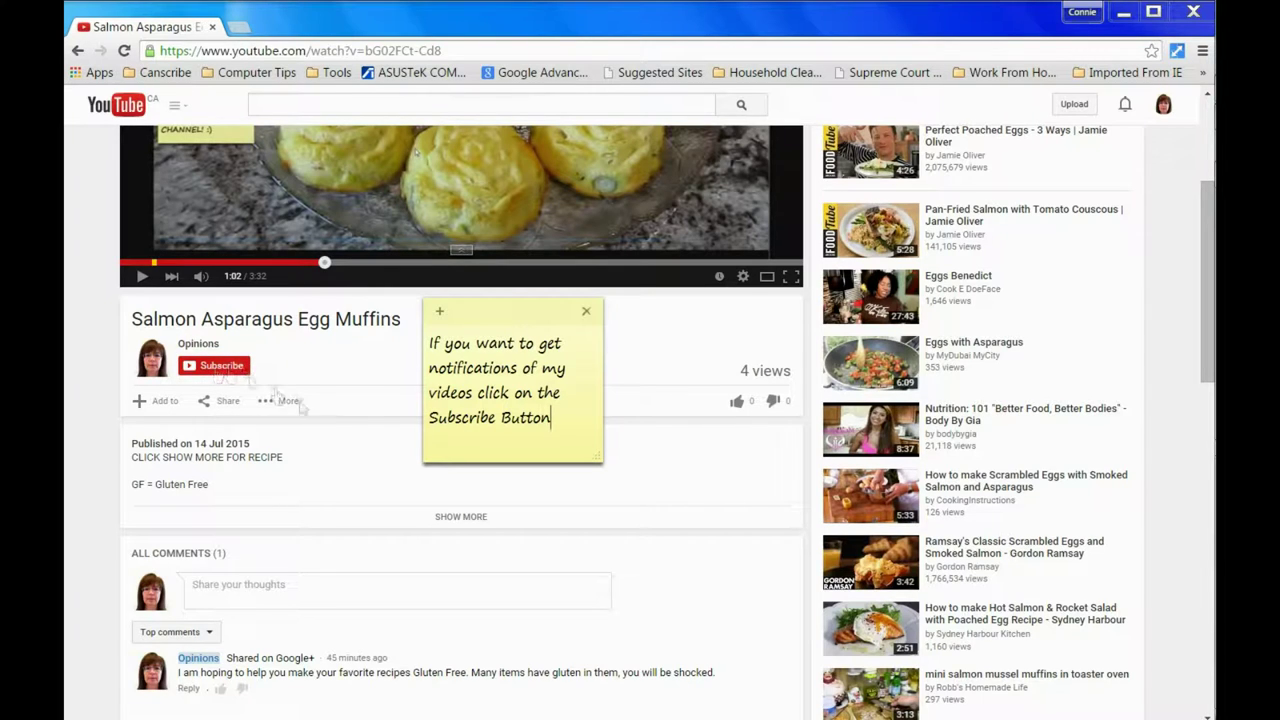
text(!)
key(Return)
key(Return)
text(Hope this helps e)
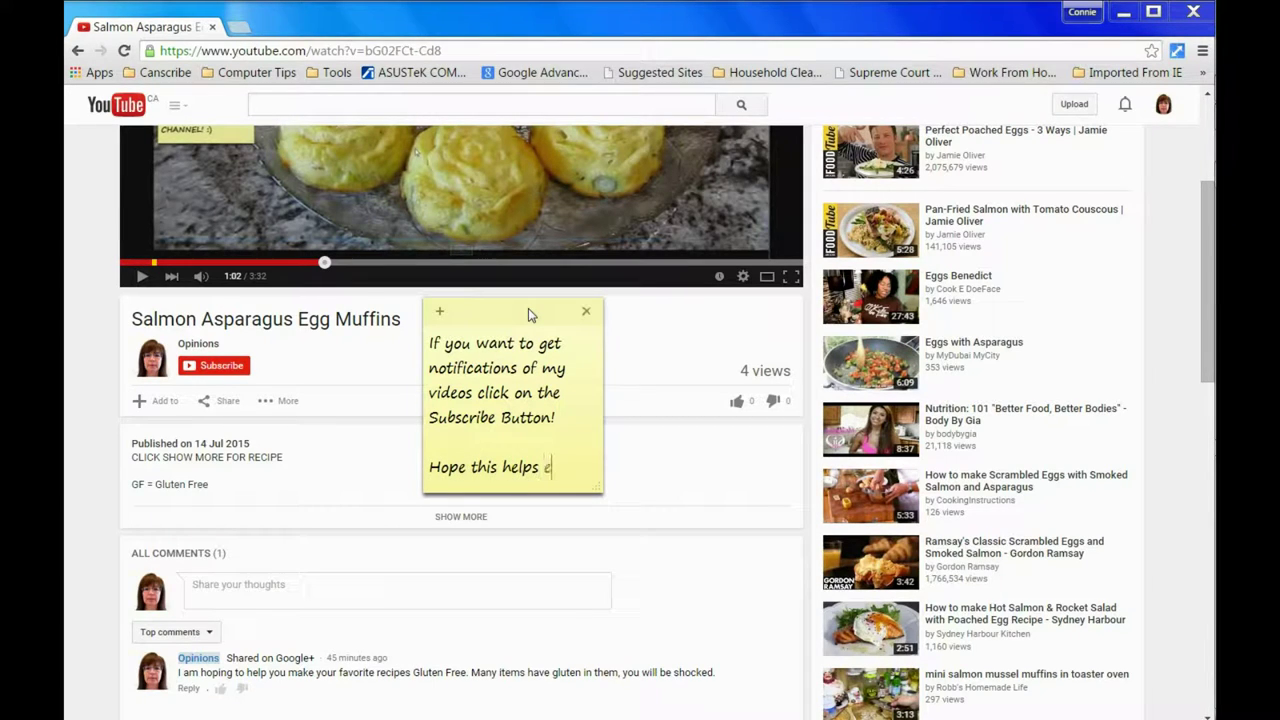
text(veryone!)
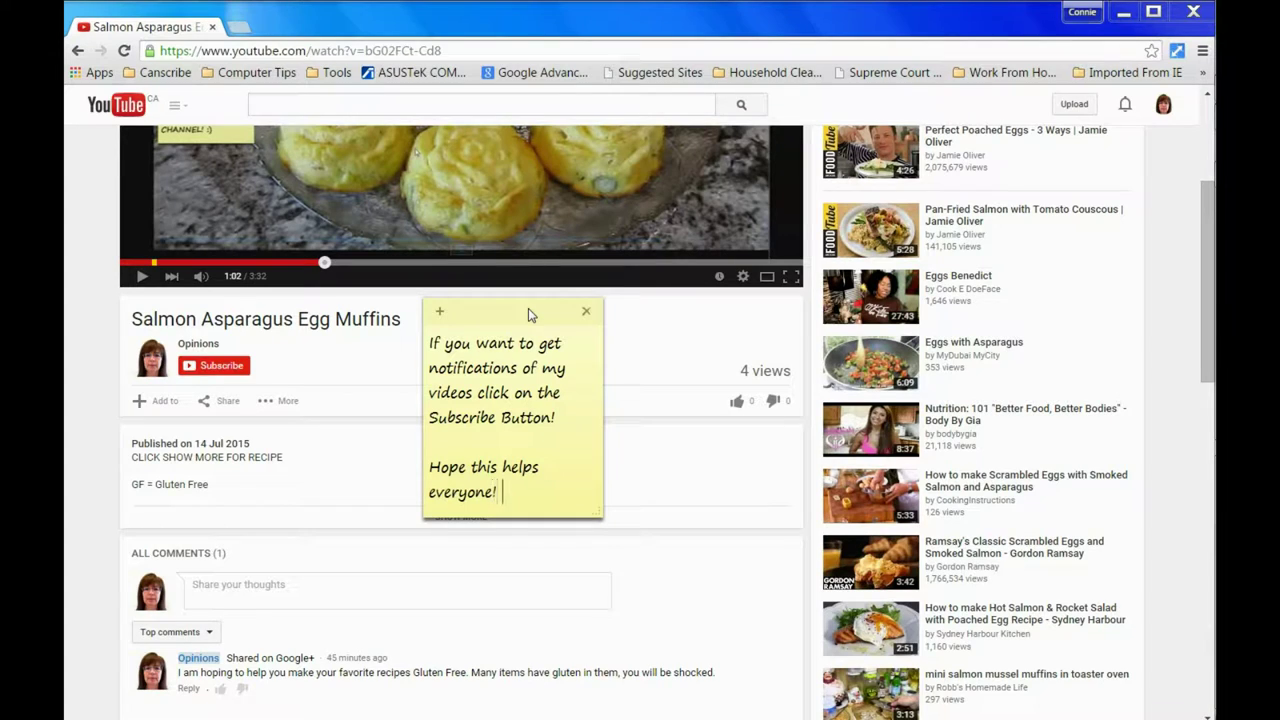
key(Return)
key(Return)
text(Have a great day!)
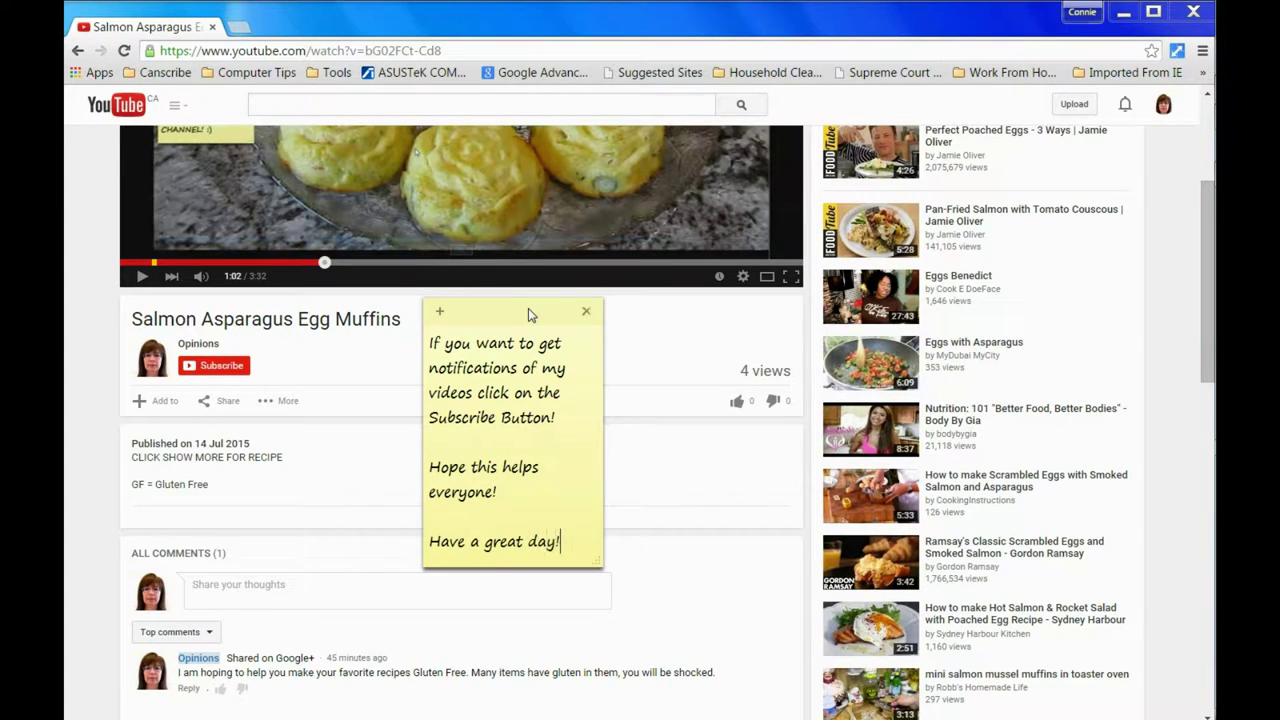